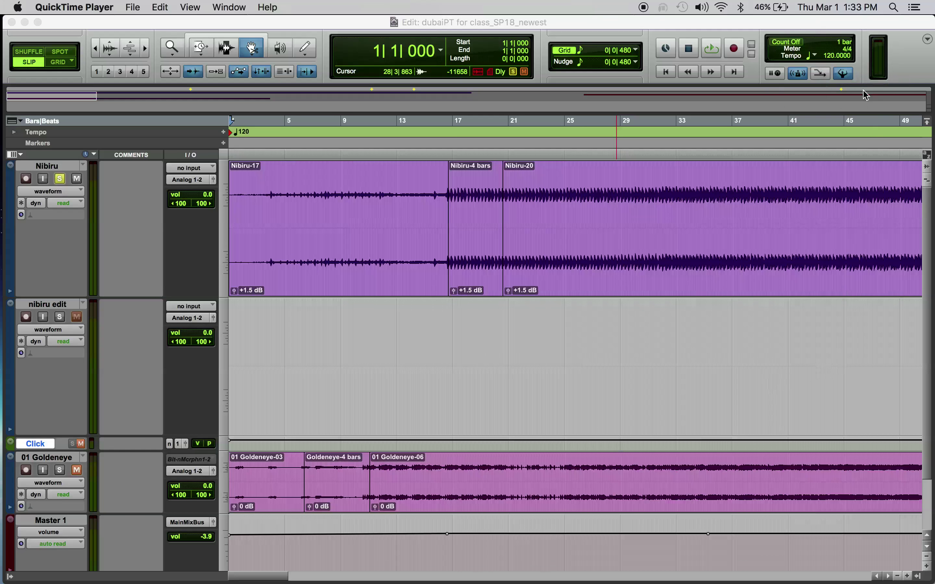
# Review the conductor track setting, the controls displayed in the Edit window and the available timeline ruler views.
pyautogui.click(842, 73)
pyautogui.click(844, 76)
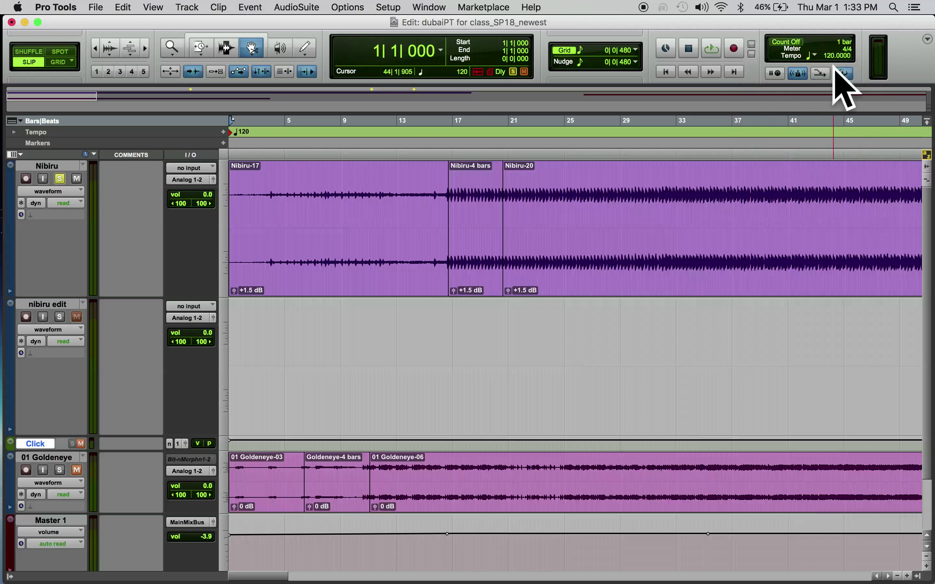
pyautogui.click(928, 39)
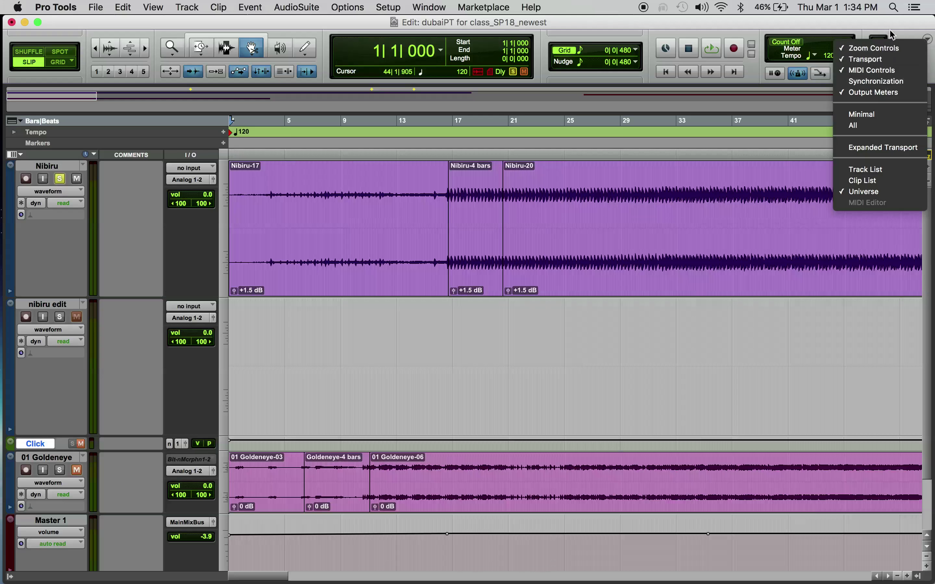
pyautogui.click(899, 25)
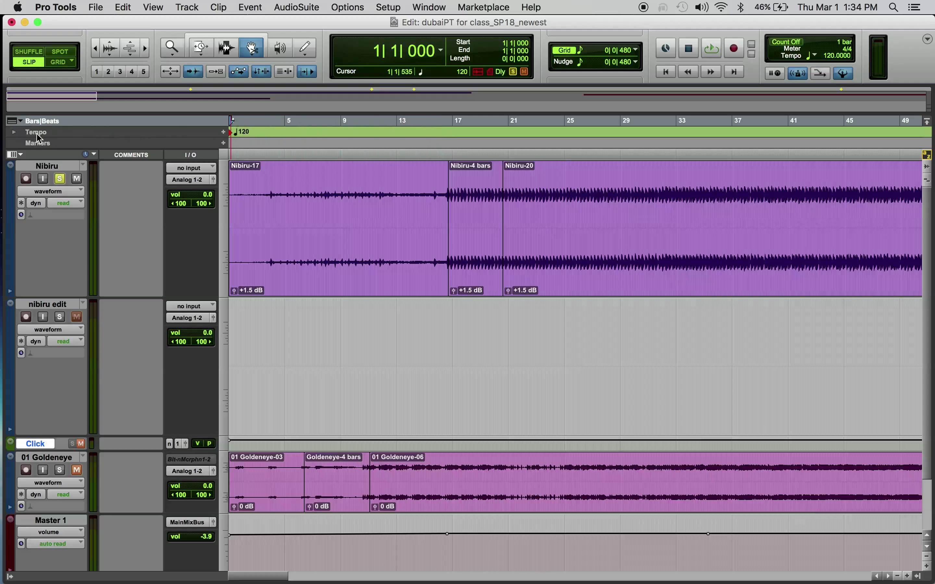
pyautogui.click(22, 124)
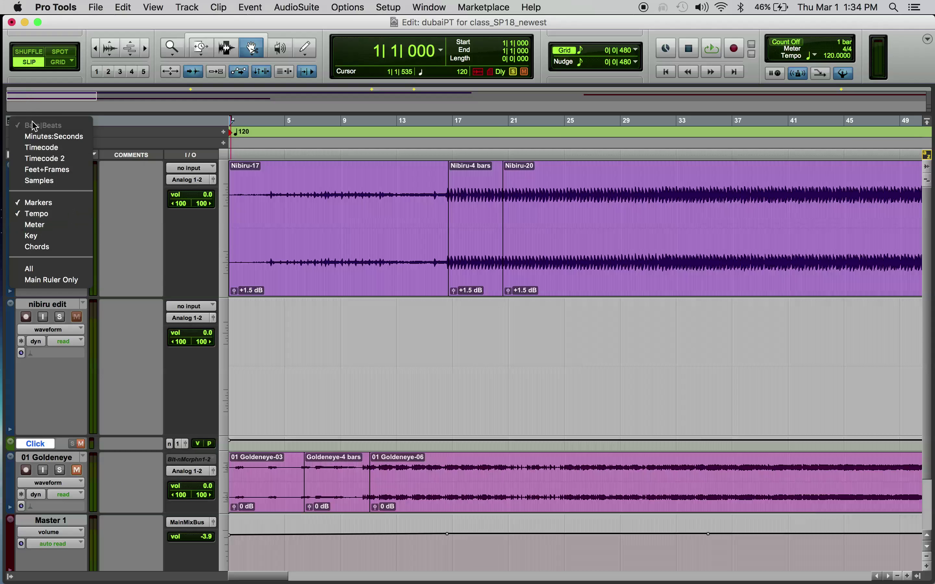
pyautogui.click(105, 130)
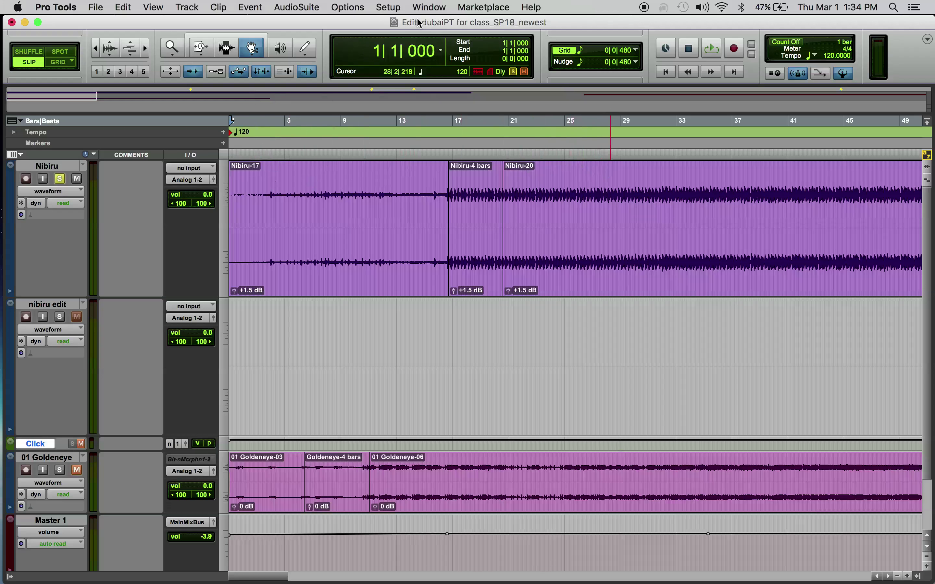
# Review the time scale options for the main counter, the grid value and the nudge value.
pyautogui.click(440, 52)
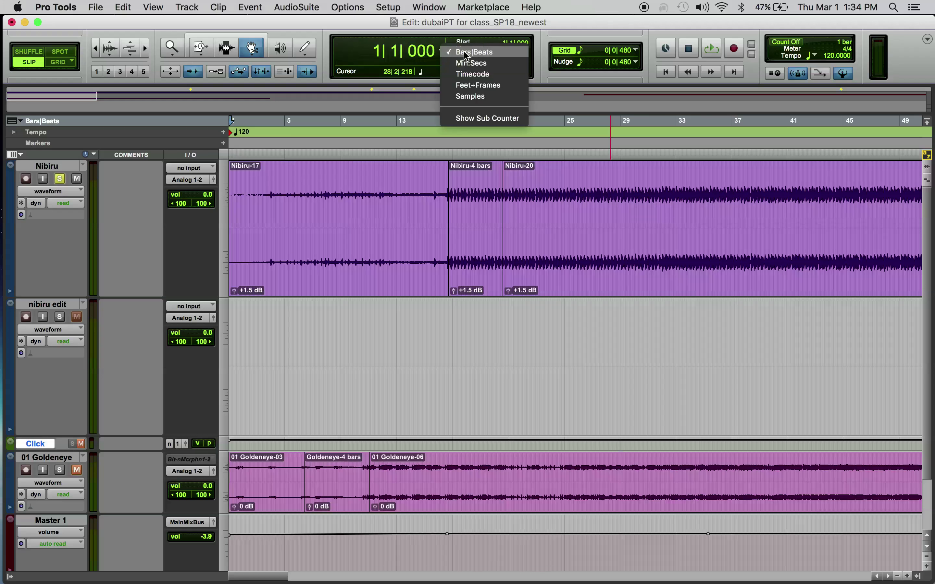
pyautogui.click(436, 68)
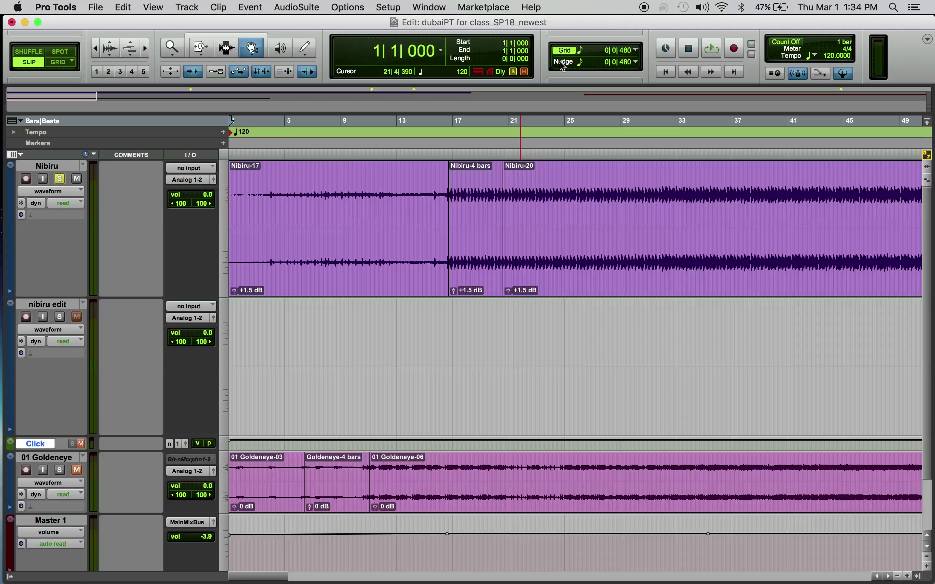
pyautogui.click(634, 51)
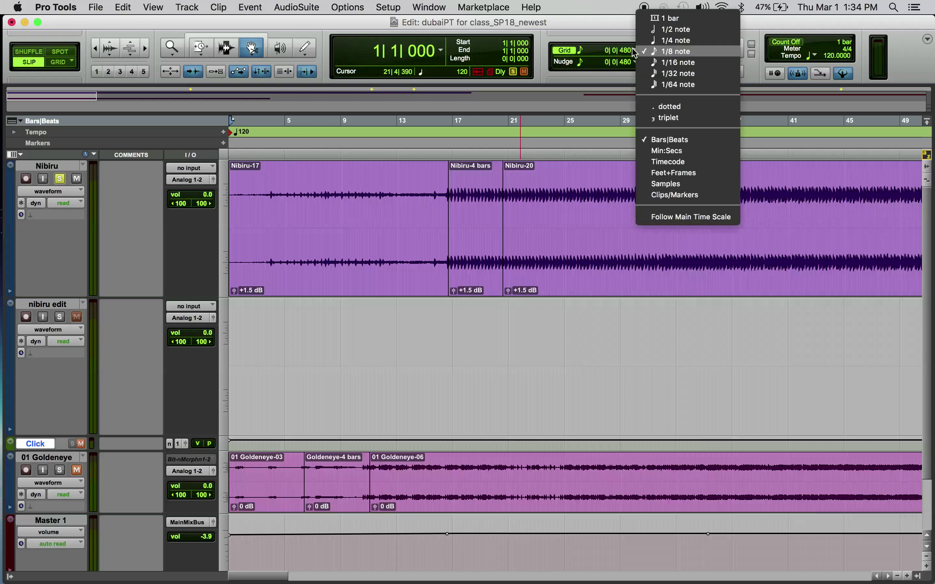
pyautogui.click(605, 24)
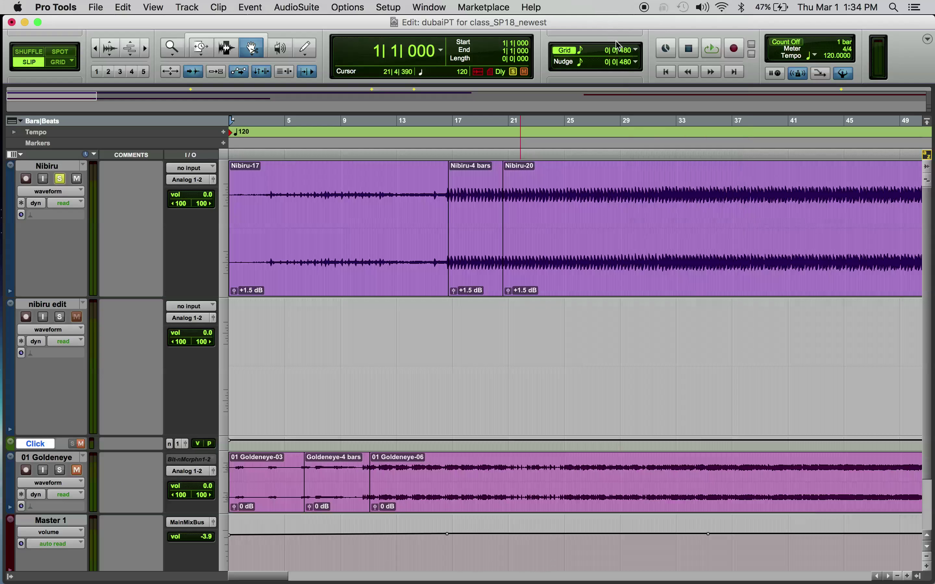
pyautogui.click(636, 62)
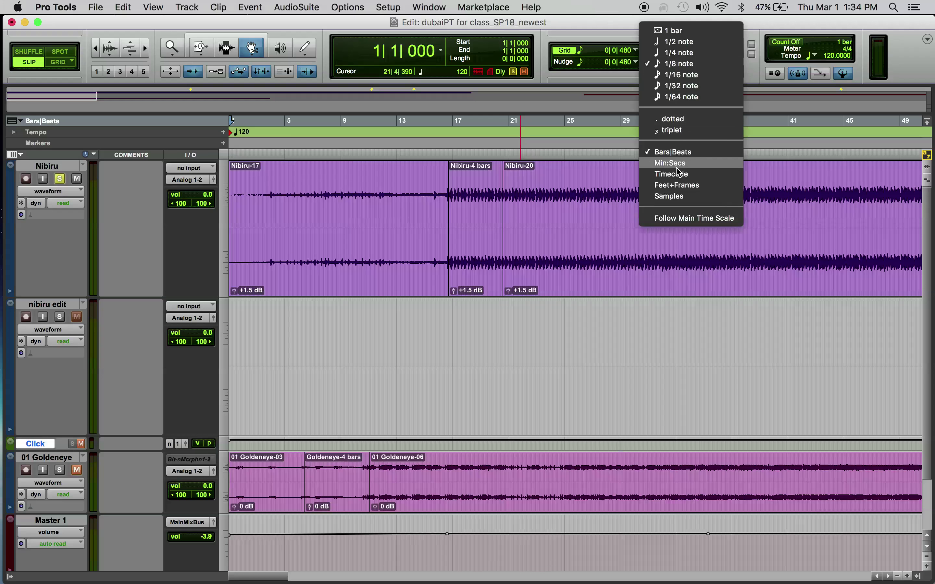
pyautogui.click(623, 65)
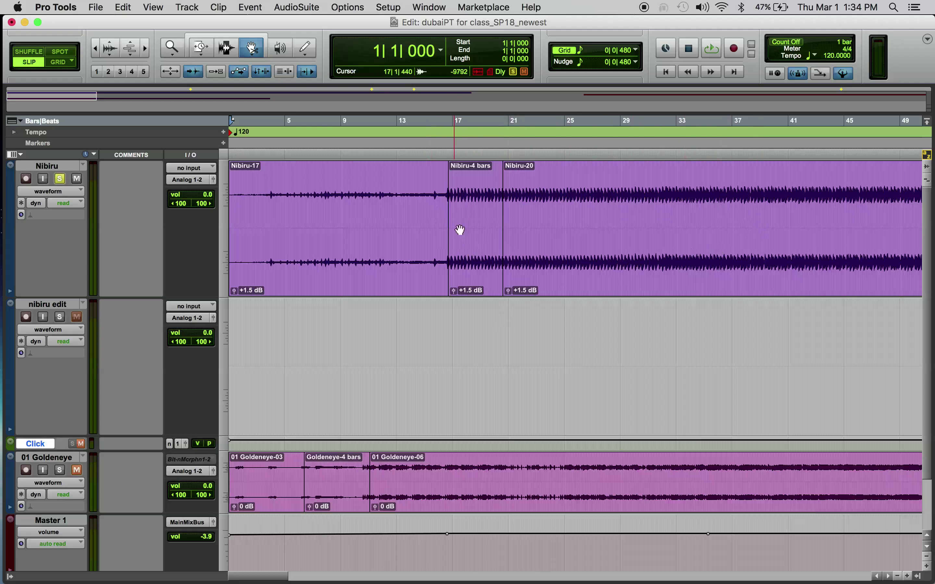
# Audition the Nibiru-4 bars clip on the Nibiru track and copy it to the start of the nibiru edit track.
pyautogui.click(475, 241)
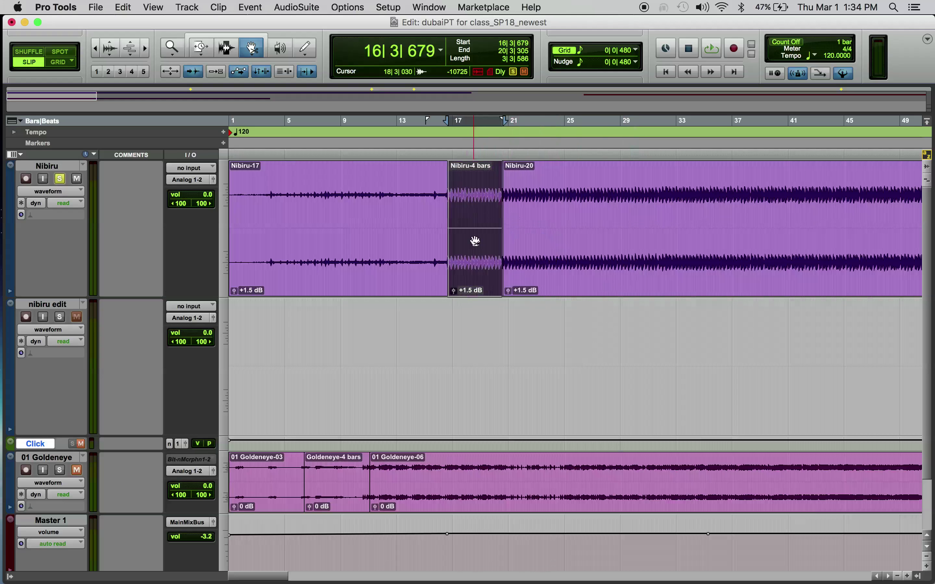
pyautogui.click(477, 368)
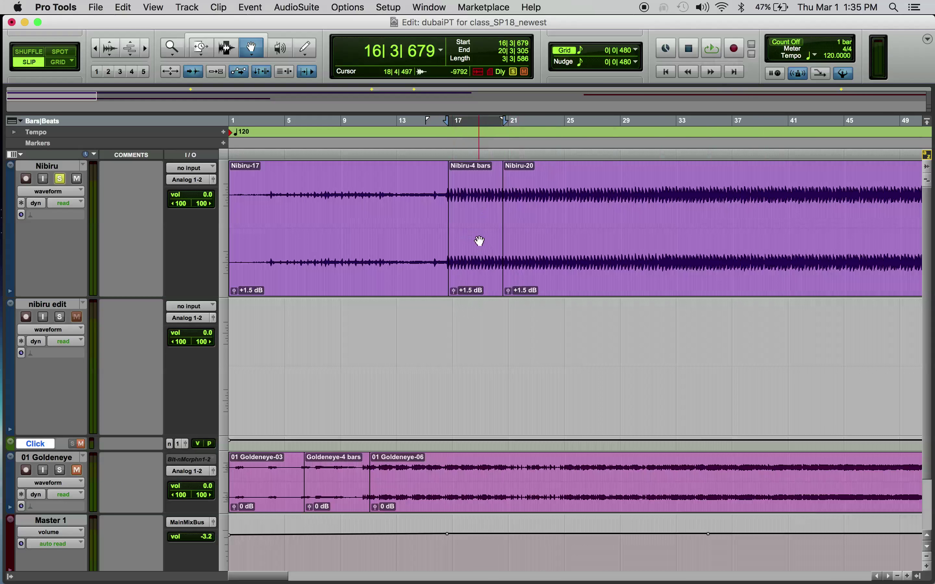
pyautogui.click(478, 224)
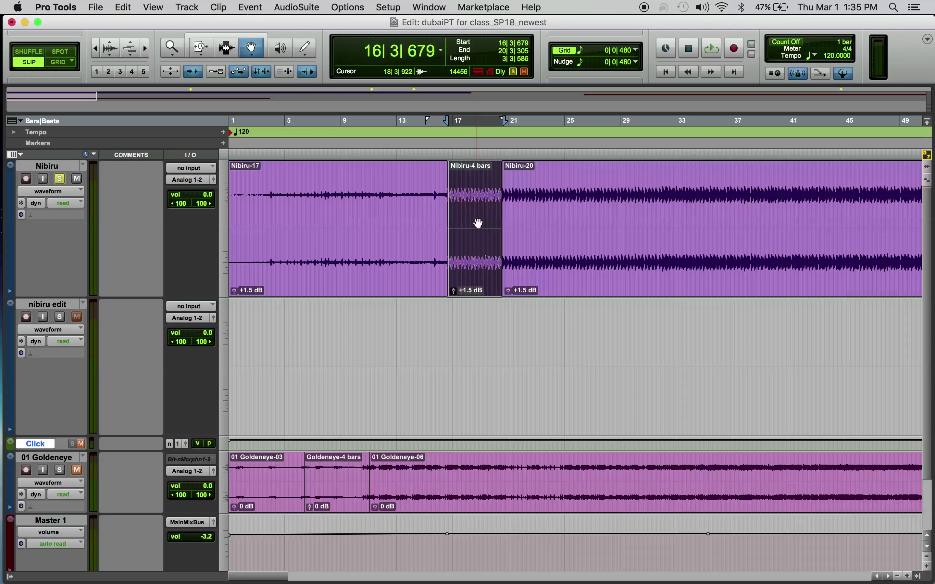
pyautogui.press('space')
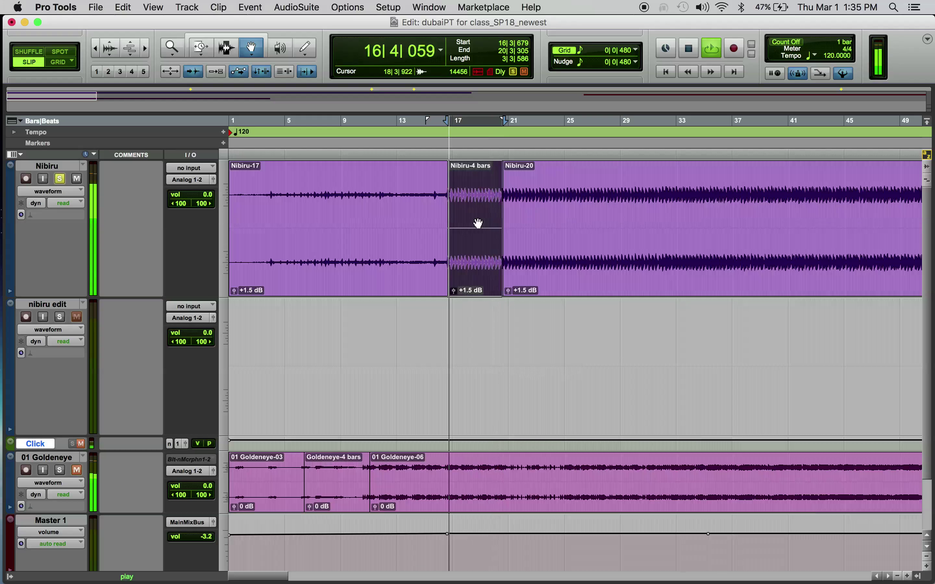
pyautogui.press('space')
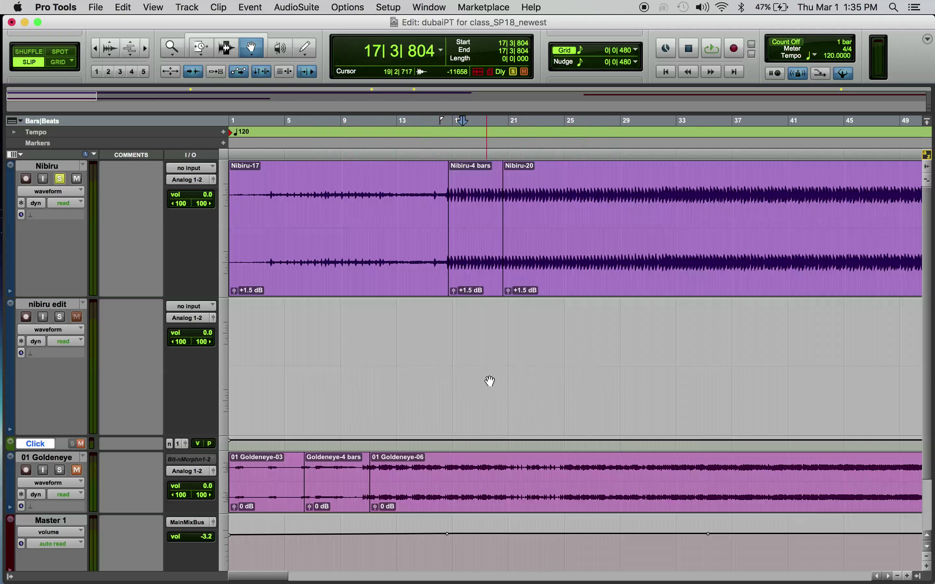
pyautogui.moveTo(478, 220); pyautogui.dragTo(220, 351)
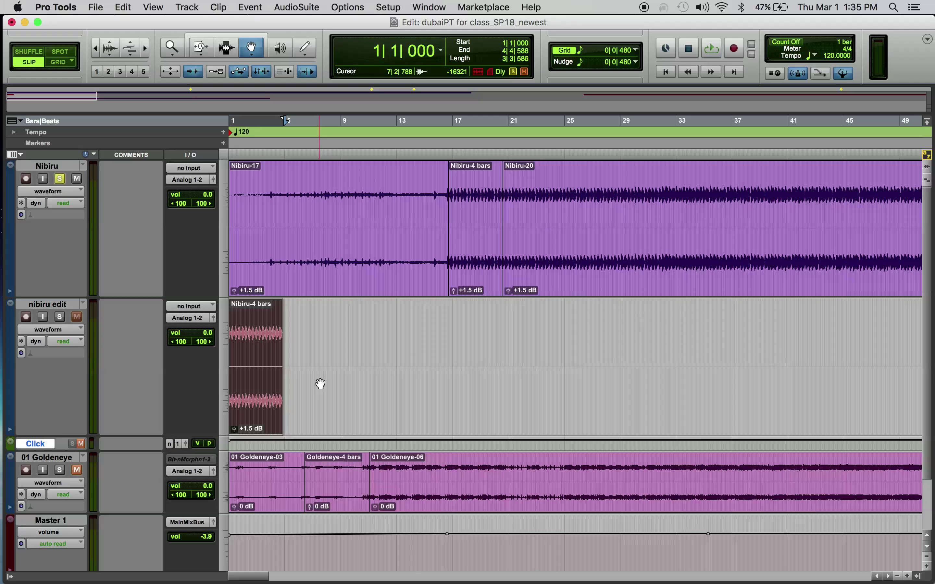
# Use Identify Beat on the copied clip, with start 1|1|000, end 5|1|000 and a 4/4 time signature.
pyautogui.click(257, 7)
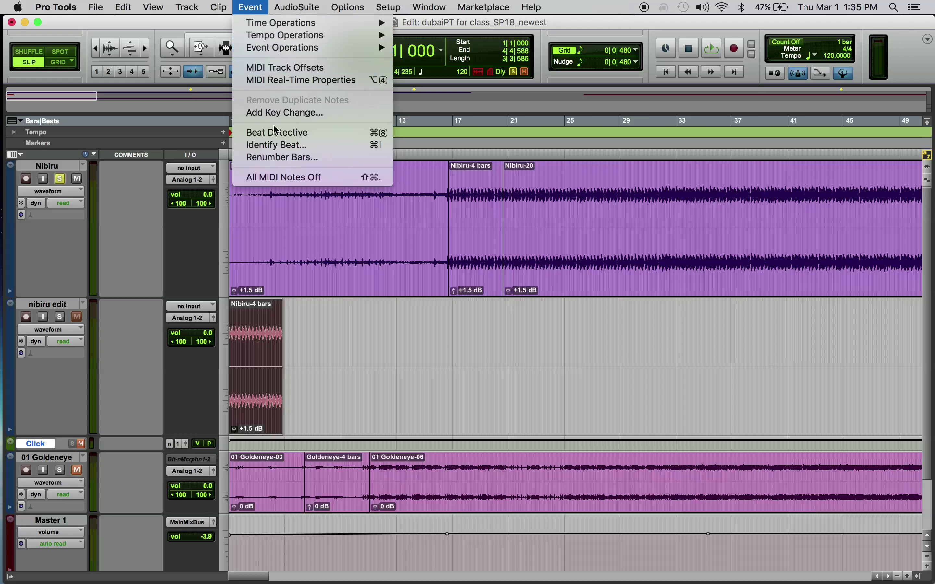
pyautogui.click(282, 146)
pyautogui.moveTo(486, 163); pyautogui.dragTo(684, 83)
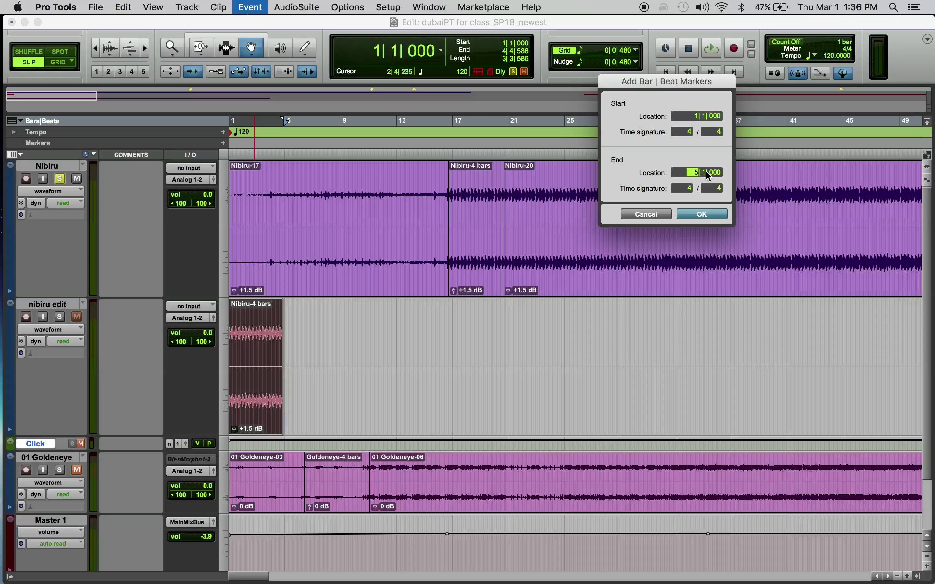
pyautogui.write('5')
pyautogui.click(701, 215)
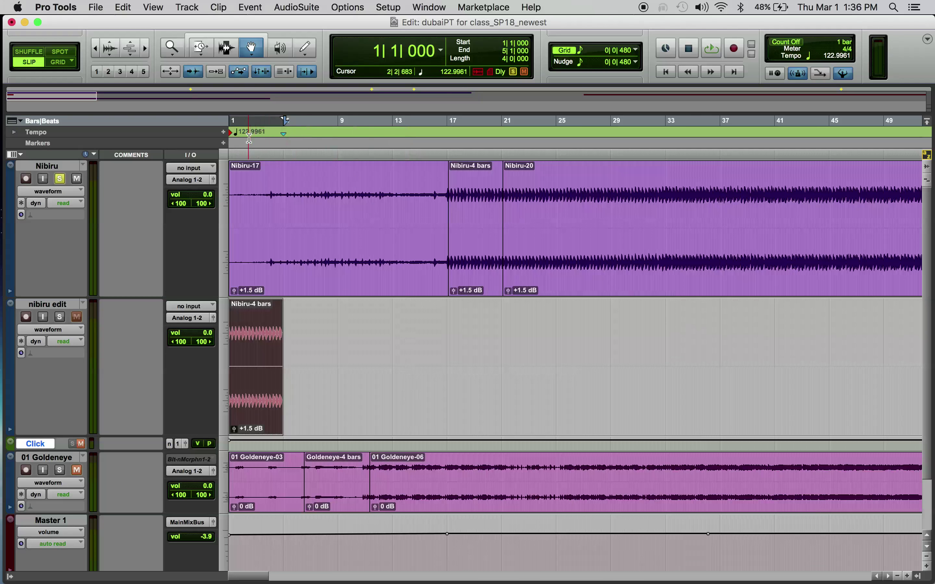
# Set the session tempo at location 1|1|000 to 123 BPM with a tempo change snapped to the bar.
pyautogui.click(224, 134)
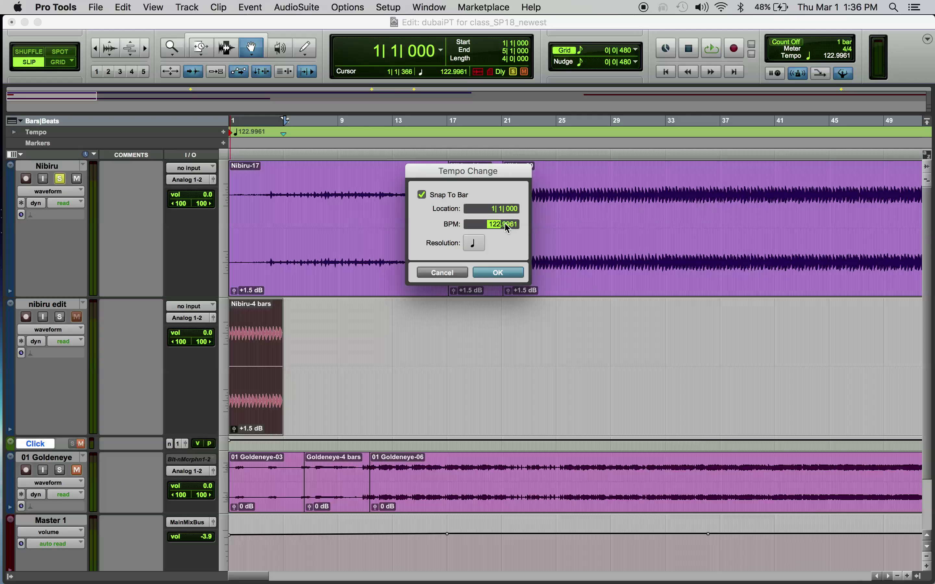
pyautogui.click(498, 272)
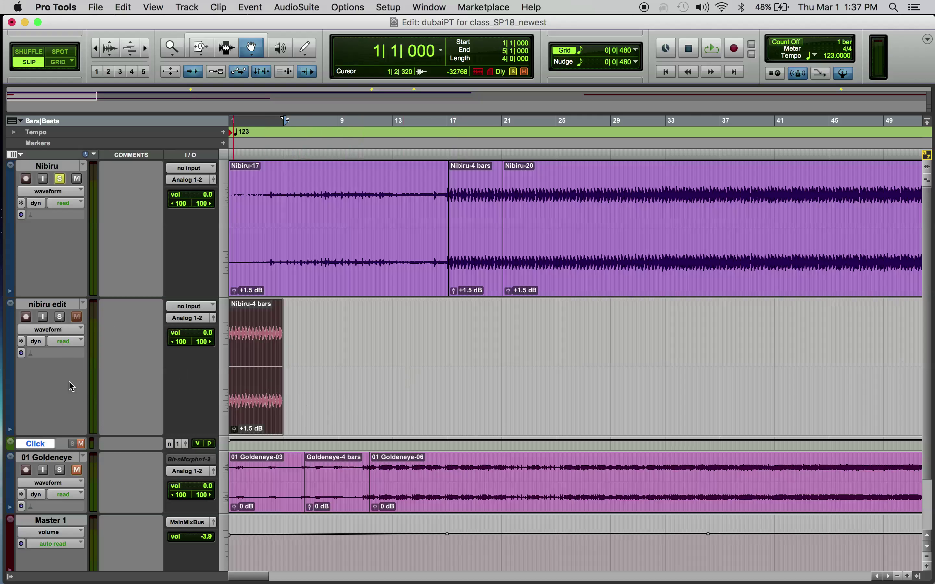
# Solo the nibiru edit track in place of Nibiru and play its four-bar clip against the unmuted Click track.
pyautogui.click(61, 318)
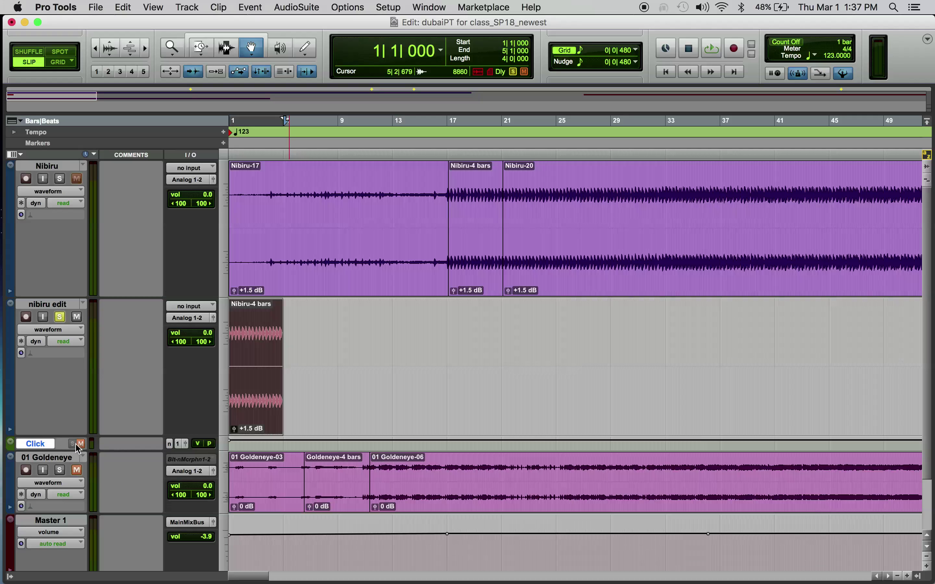
pyautogui.click(193, 6)
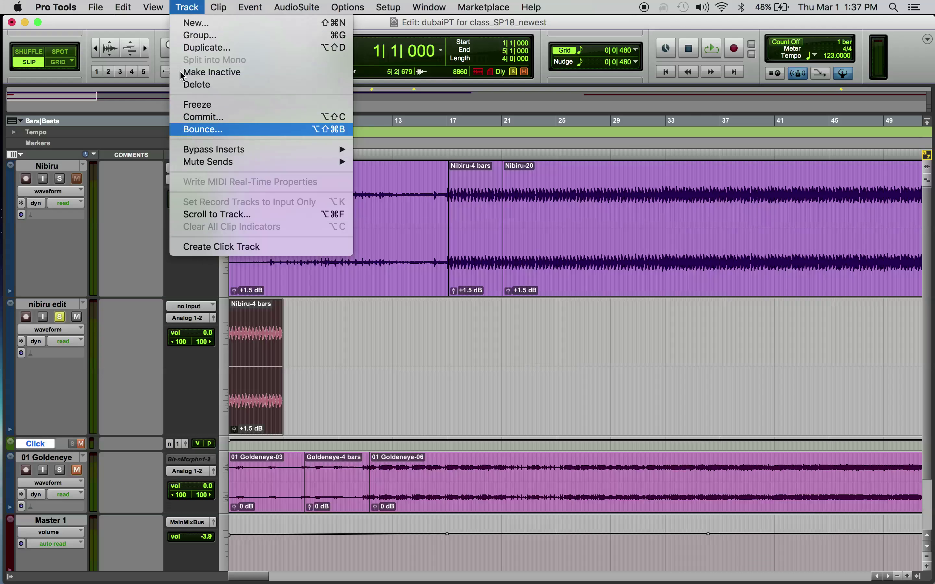
pyautogui.click(218, 247)
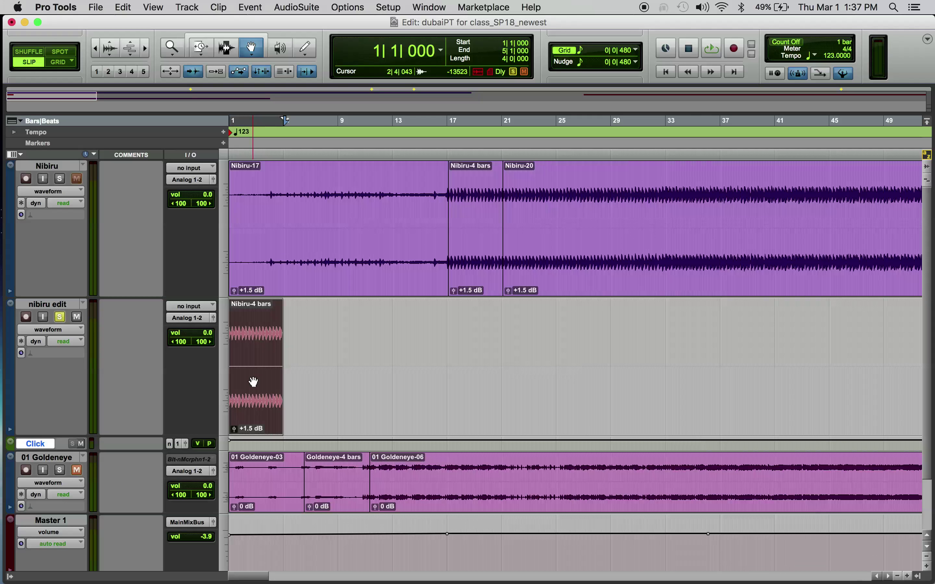
pyautogui.press('space')
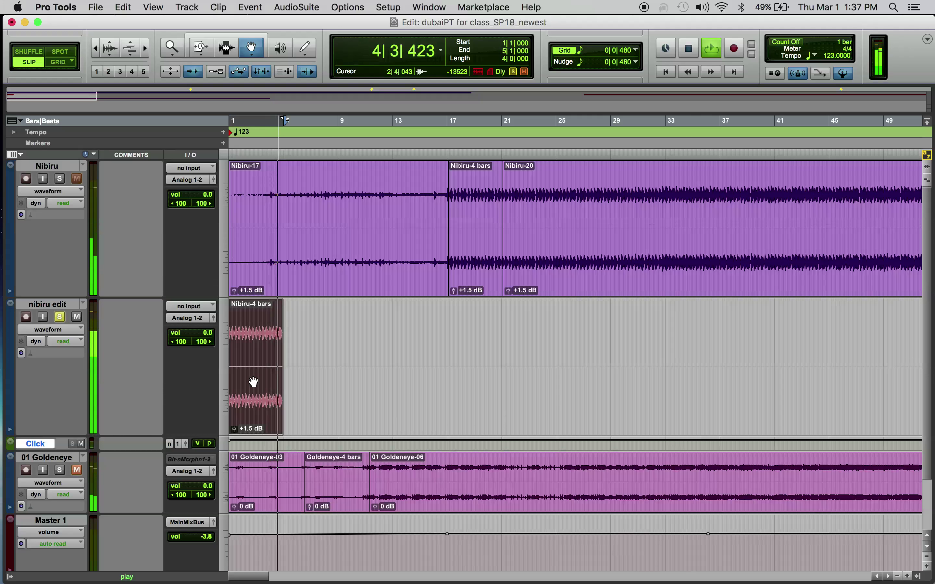
pyautogui.press('space')
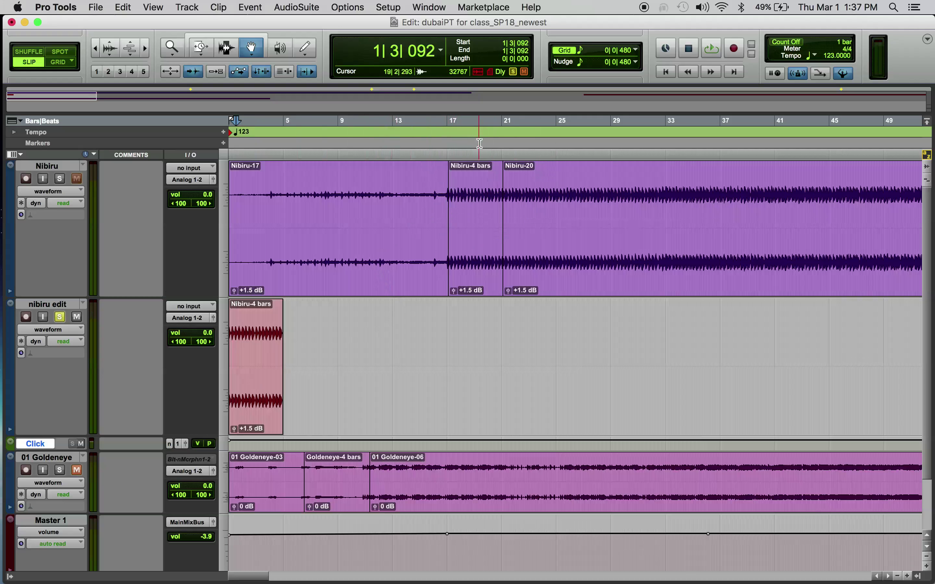
# Examine how the beats on the Nibiru track line up with the bar and beat grid around bars 17 to 21.
pyautogui.click(470, 151)
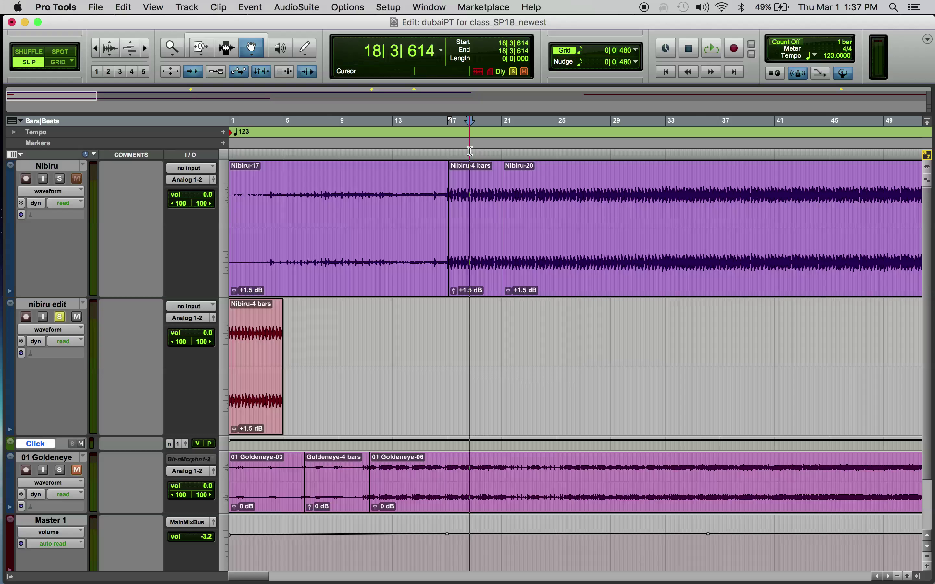
pyautogui.press('super+bracketright')
pyautogui.press('super+bracketright')
pyautogui.press('super+bracketright')
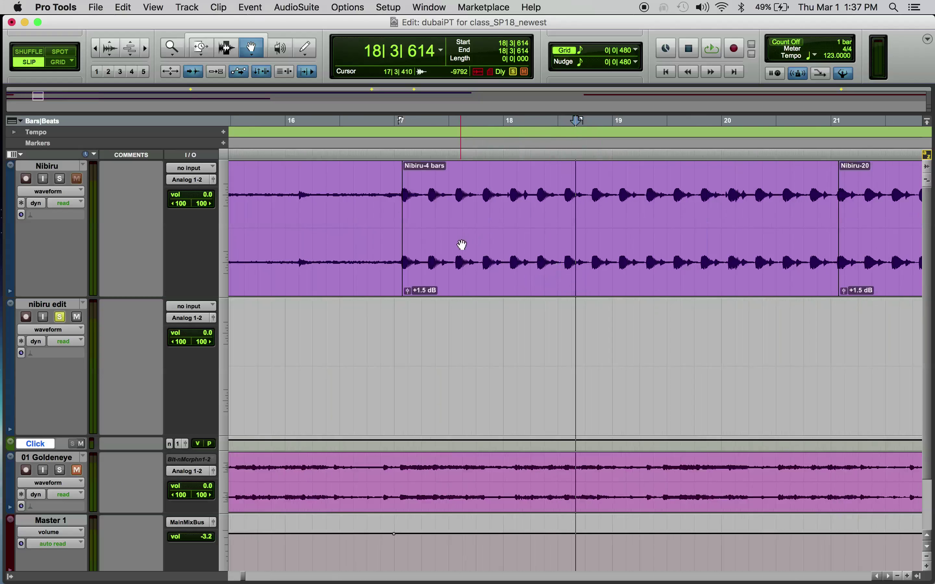
pyautogui.press('super+bracketright')
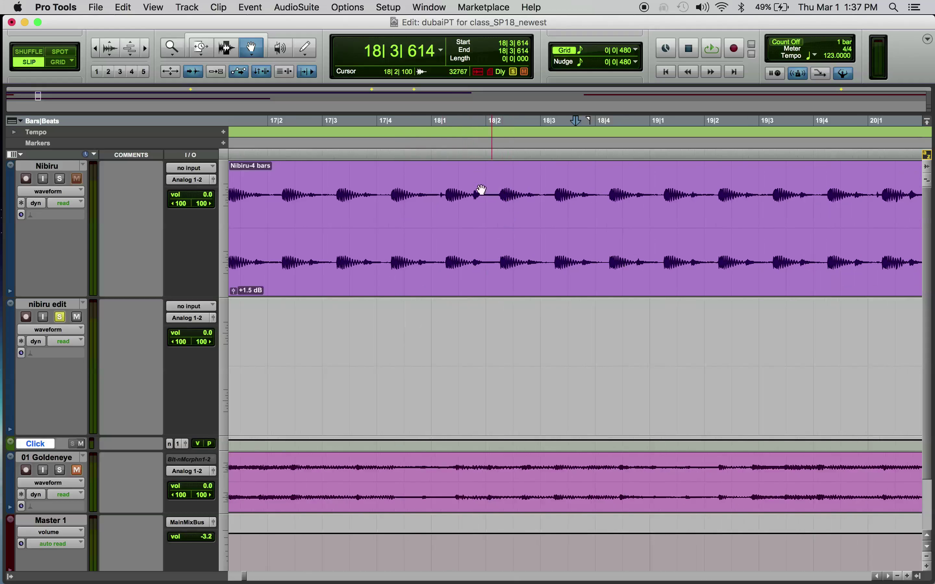
pyautogui.press('super+bracketright')
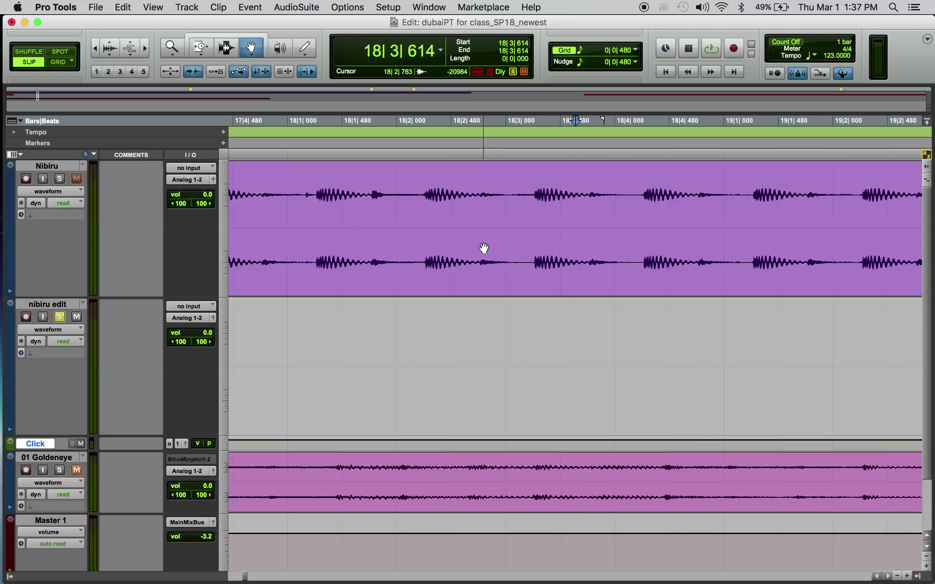
pyautogui.press('super+bracketleft')
pyautogui.press('super+bracketleft')
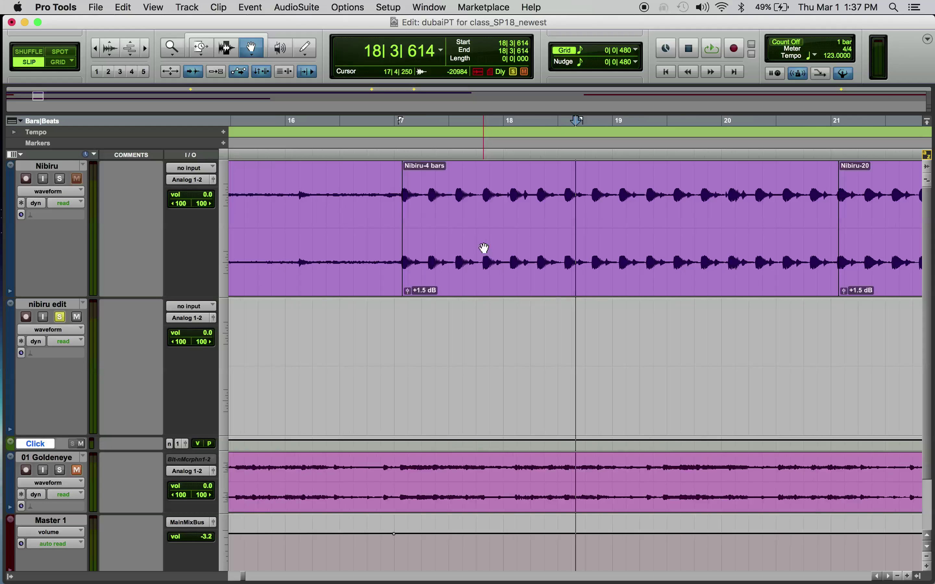
pyautogui.press('super+bracketleft')
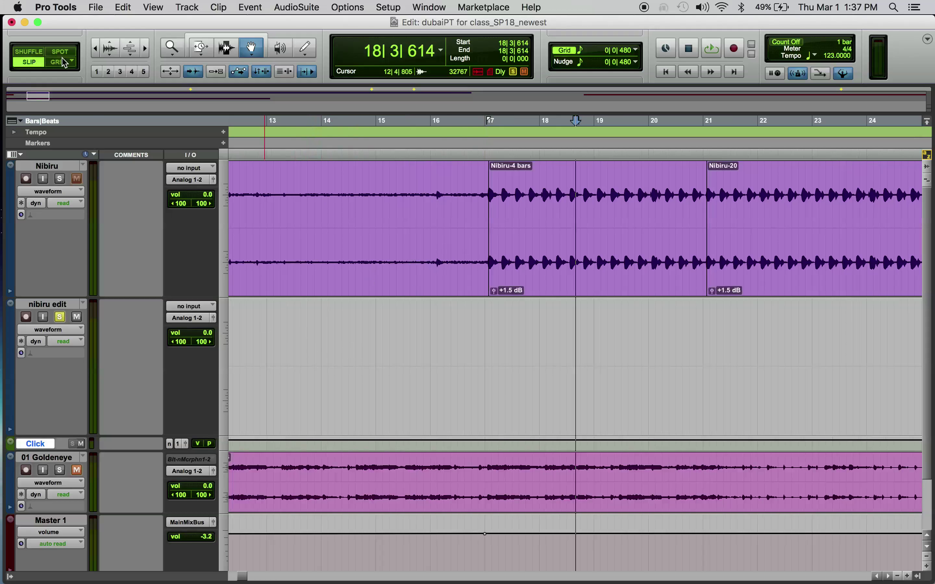
pyautogui.press('super+bracketleft')
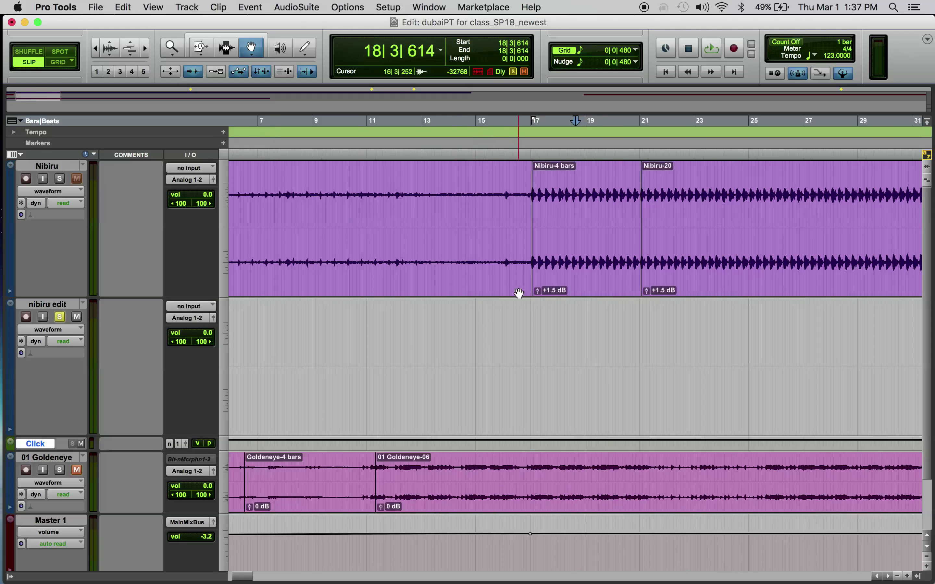
pyautogui.hscroll(-5, 303, 210)
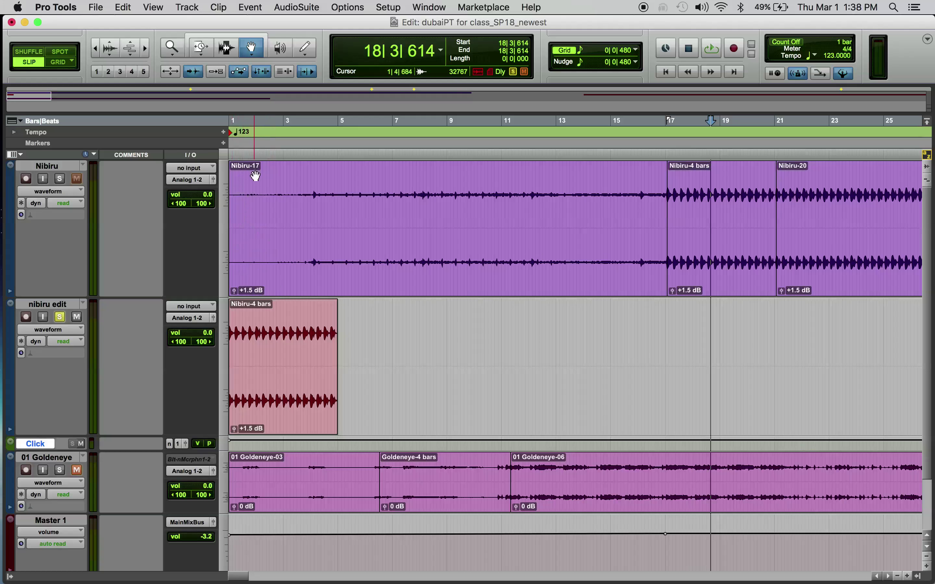
# Solo the Nibiru track in place of nibiru edit and play it from the session start at 1|1|000.
pyautogui.press('super+bracketright')
pyautogui.press('super+bracketright')
pyautogui.hscroll(-10, 304, 238)
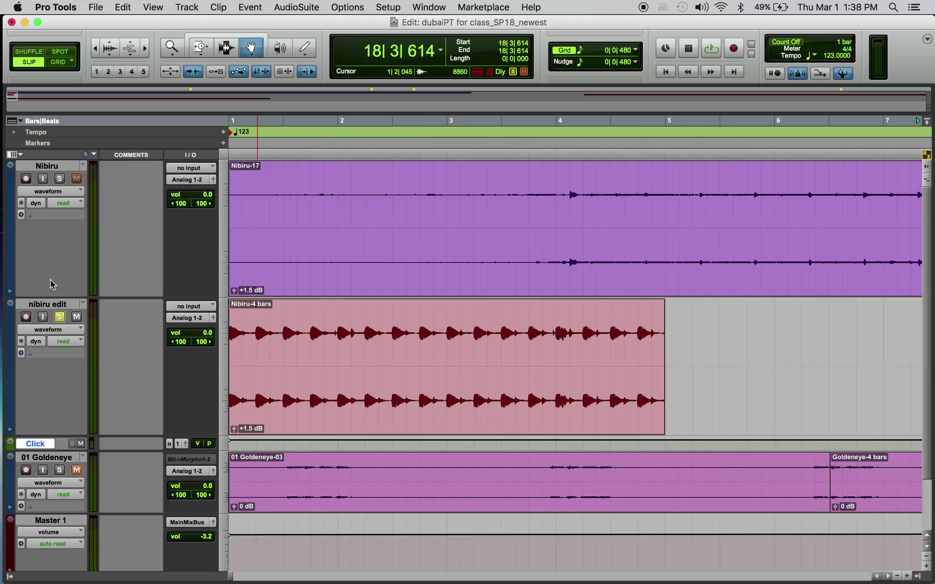
pyautogui.click(60, 180)
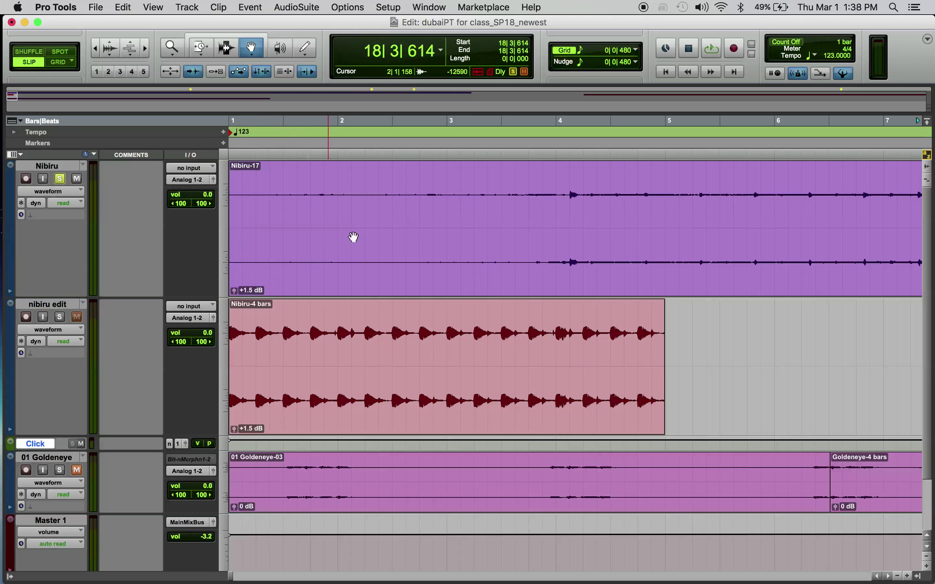
pyautogui.press('space')
pyautogui.press('space')
pyautogui.press('Return')
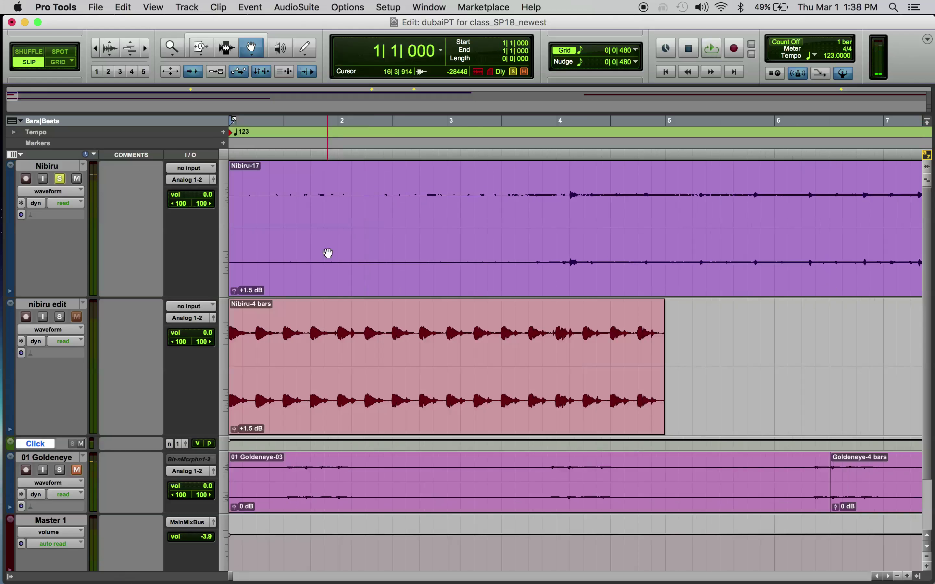
pyautogui.press('space')
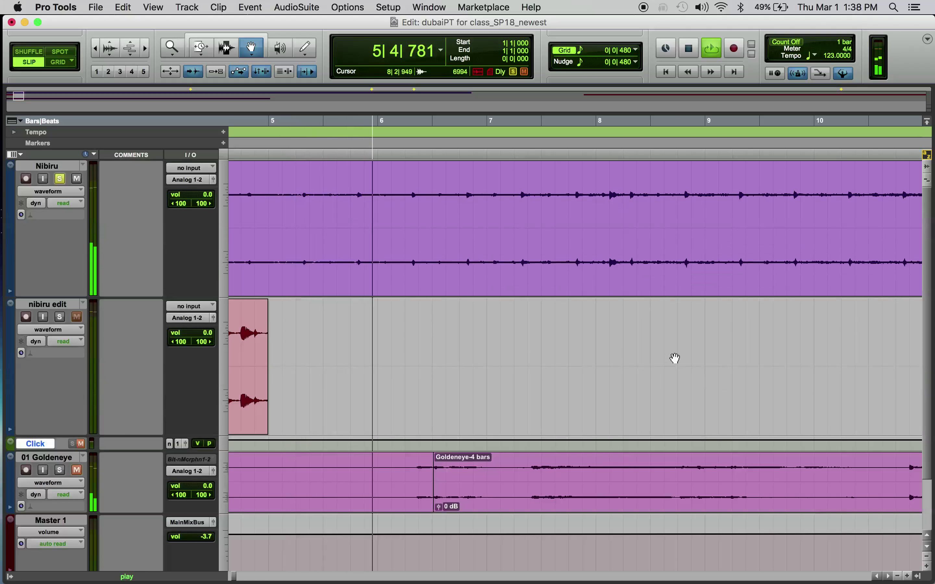
# Follow playback to bar 17 and check where the Nibiru-4 bars clip starts relative to the bar line.
pyautogui.hscroll(10, 713, 366)
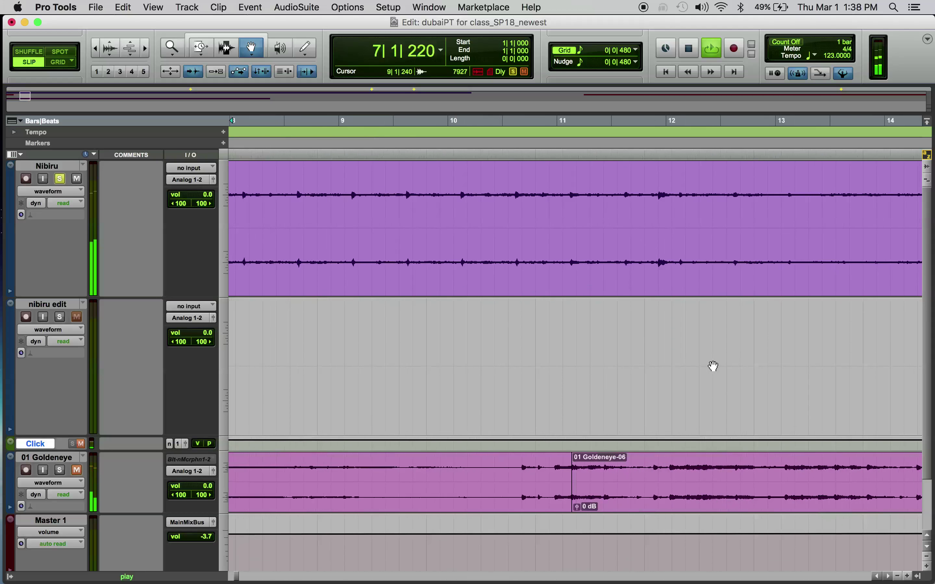
pyautogui.hscroll(-2, 713, 366)
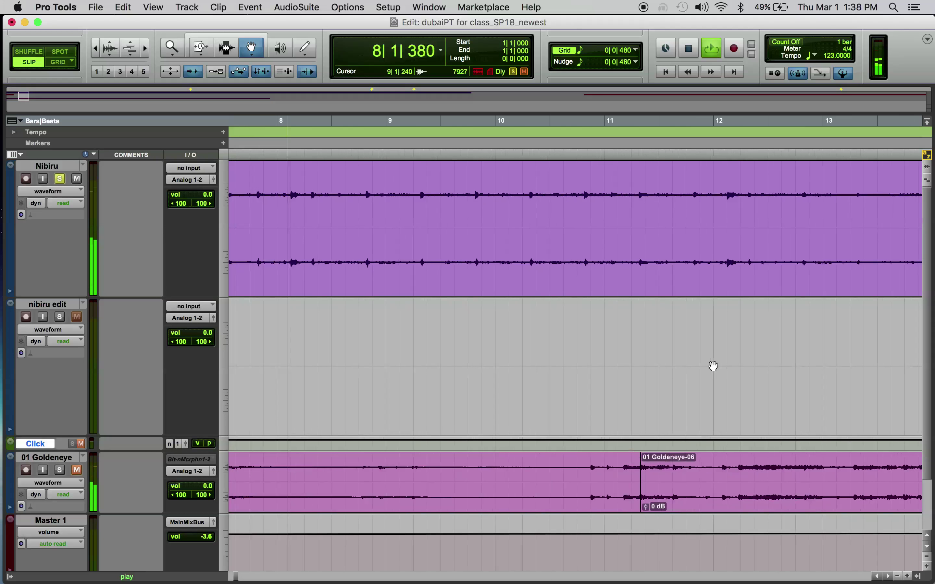
pyautogui.hscroll(2, 713, 367)
pyautogui.hscroll(2, 713, 366)
pyautogui.hscroll(4, 713, 367)
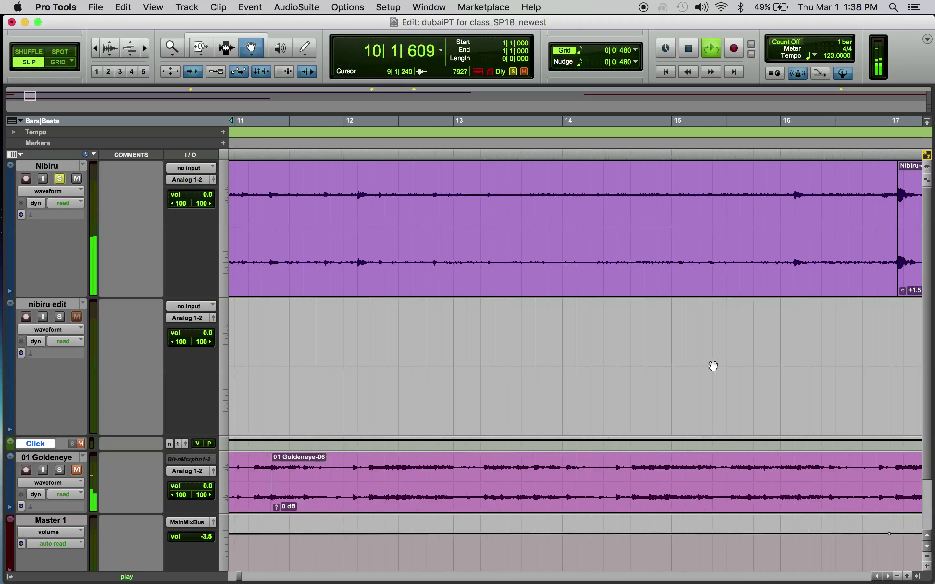
pyautogui.hscroll(2, 713, 367)
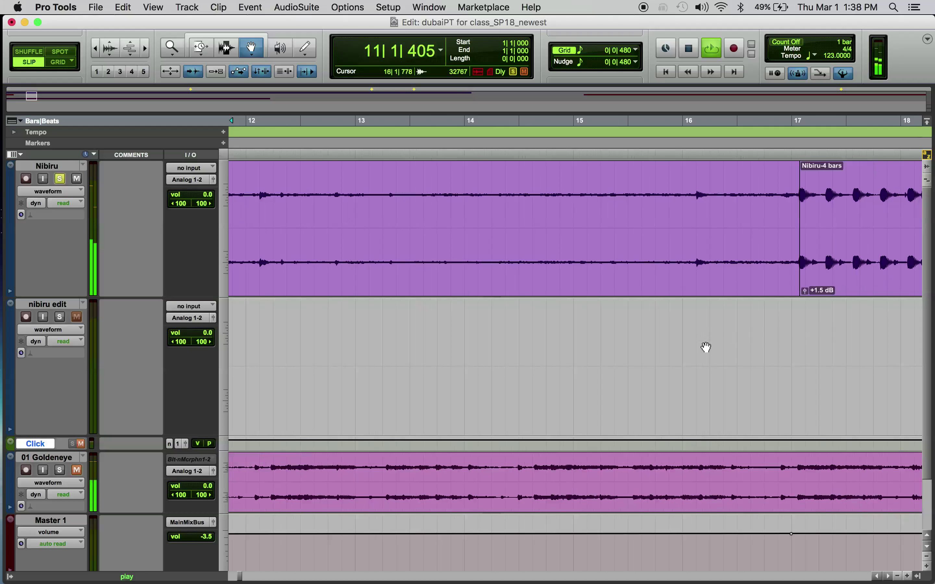
pyautogui.hscroll(3, 811, 355)
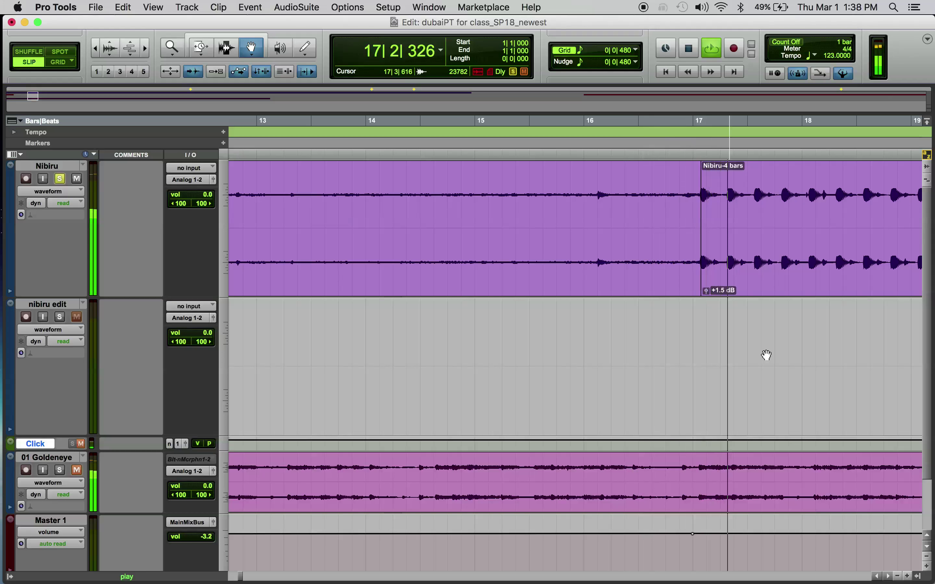
pyautogui.press('space')
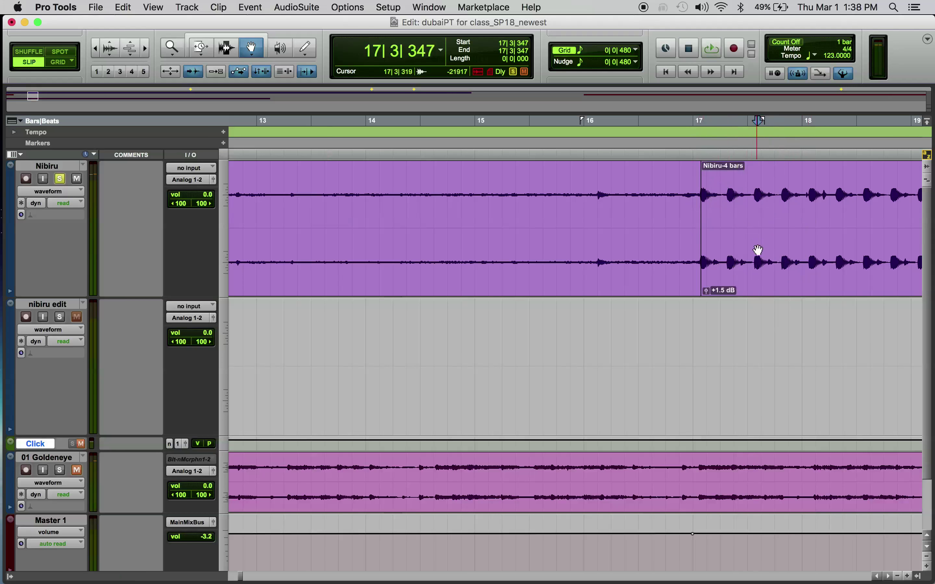
# Delete the intro clip on the Nibiru track and move the Nibiru-4 bars clip to 17|1|000 in Grid mode.
pyautogui.click(604, 227)
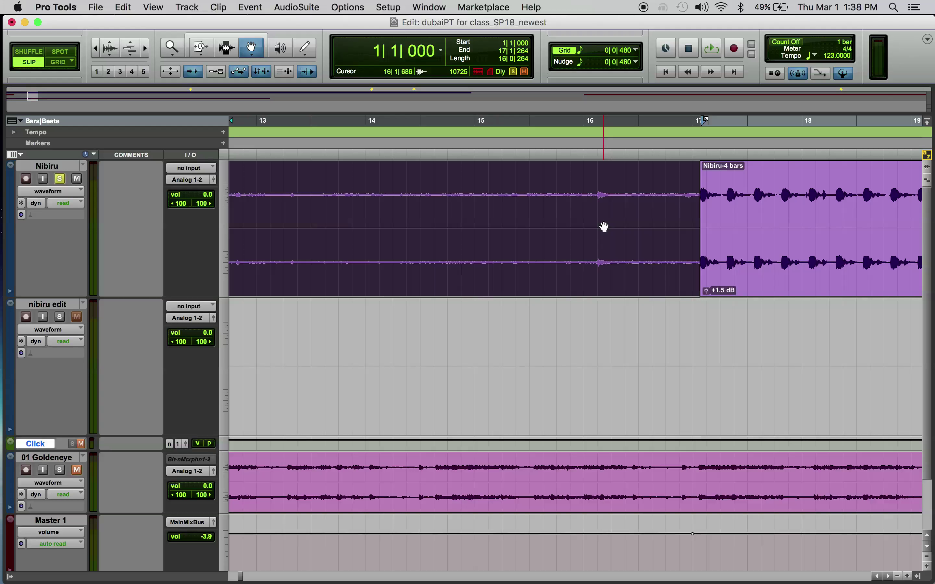
pyautogui.press('Delete')
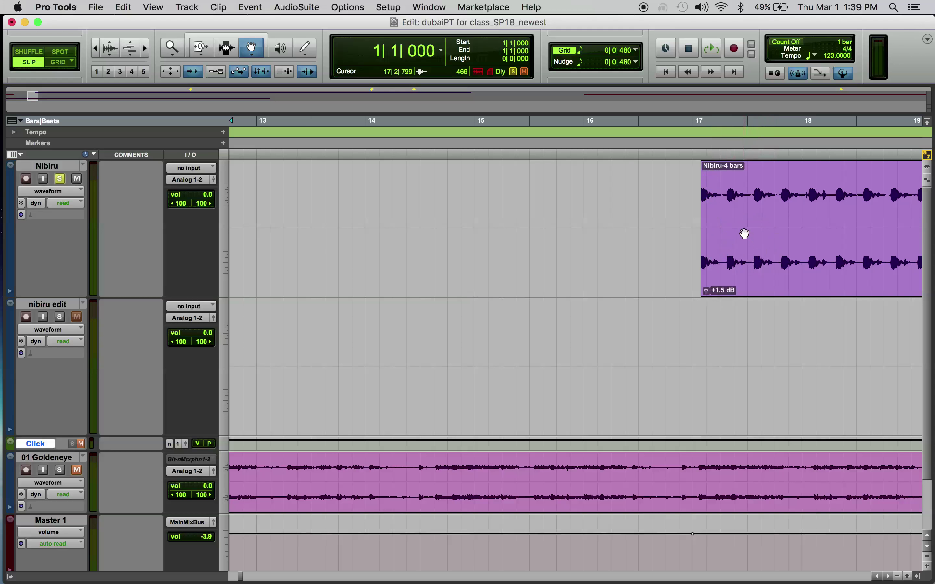
pyautogui.click(808, 246)
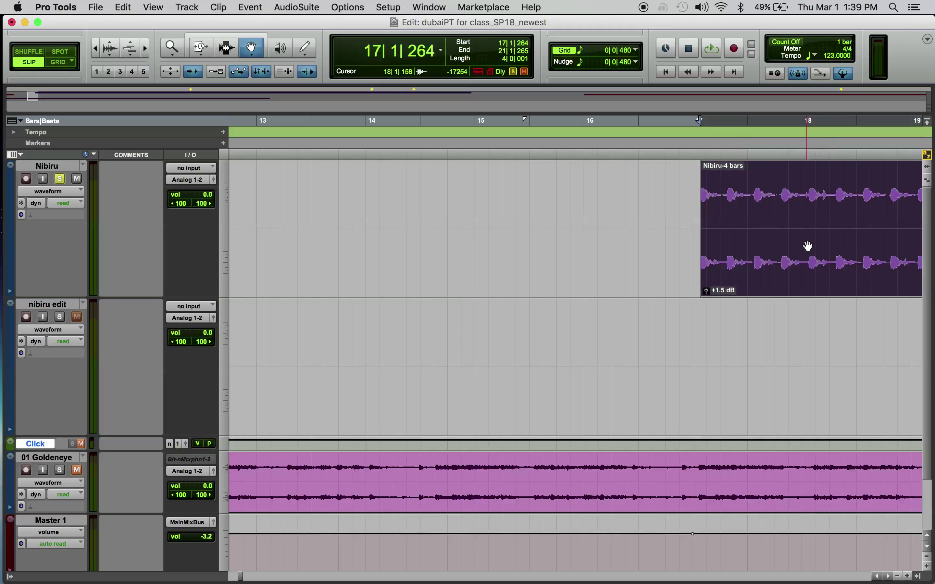
pyautogui.click(60, 64)
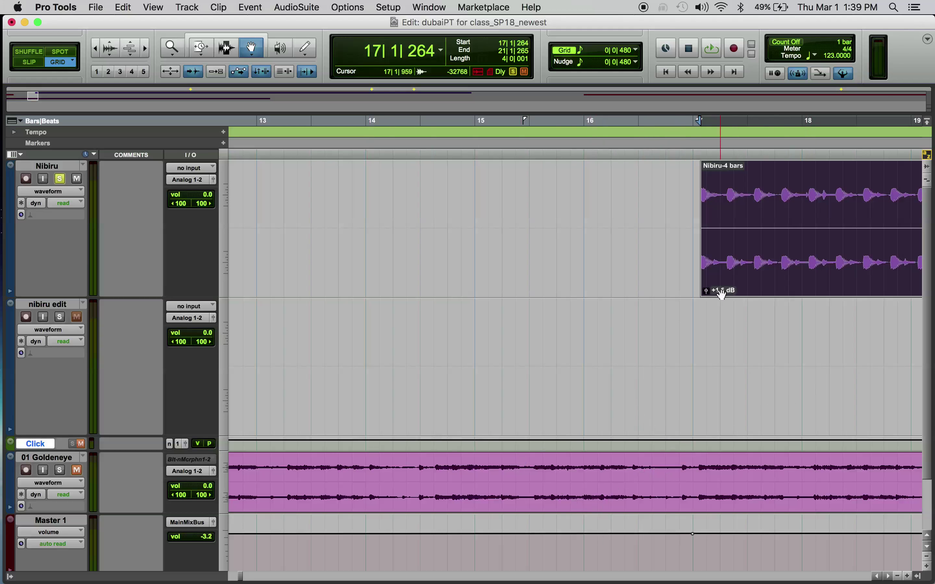
pyautogui.moveTo(722, 219); pyautogui.dragTo(713, 219)
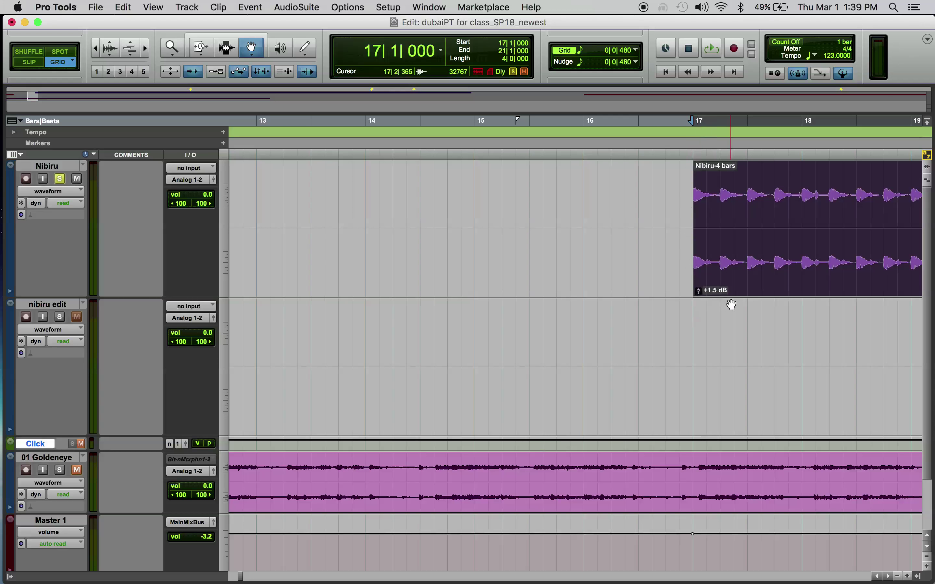
# Move the Nibiru-20 clip to 21|1|000 so it directly follows the four-bar clip.
pyautogui.scroll(4, 651, 333)
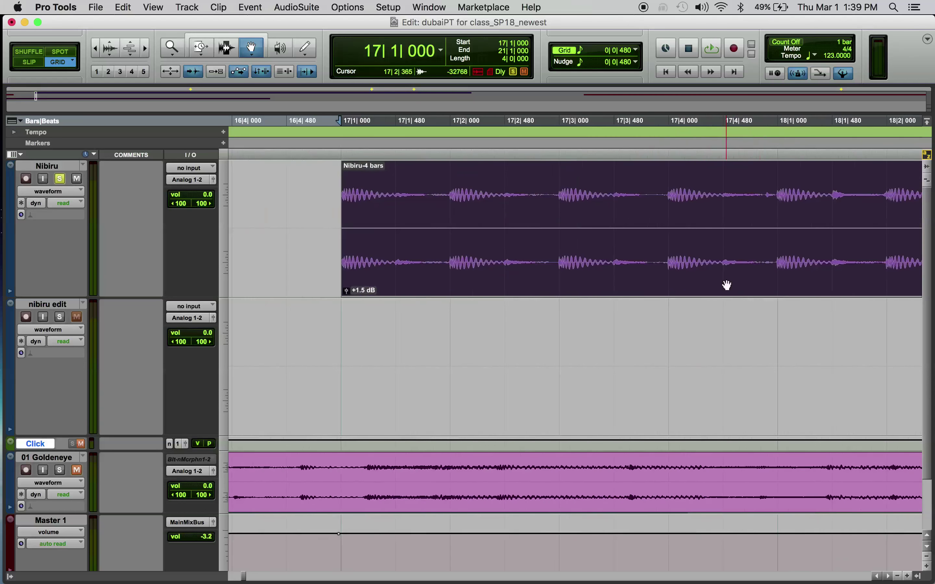
pyautogui.scroll(-2, 726, 285)
pyautogui.hscroll(10, 824, 233)
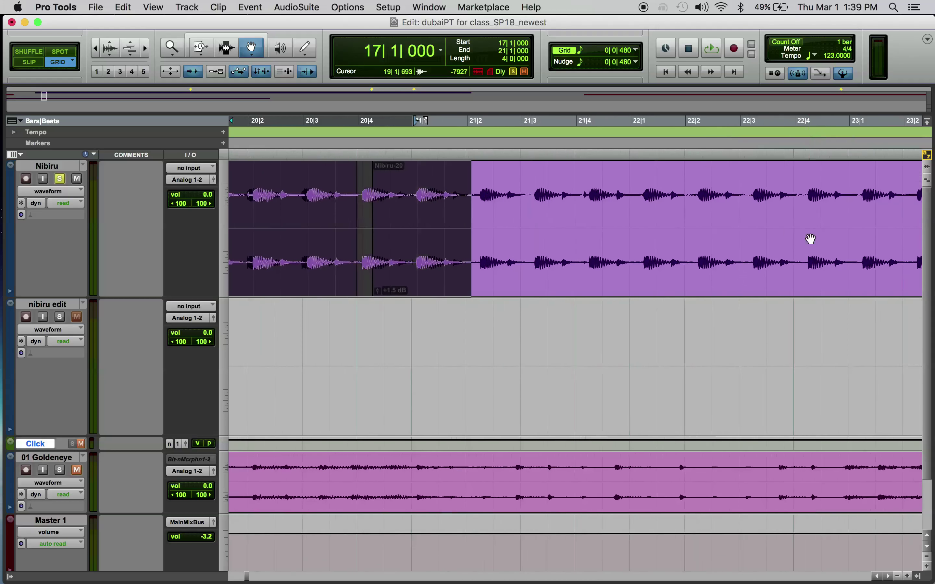
pyautogui.hscroll(-15, 811, 239)
pyautogui.scroll(-3, 811, 239)
pyautogui.hscroll(5, 811, 239)
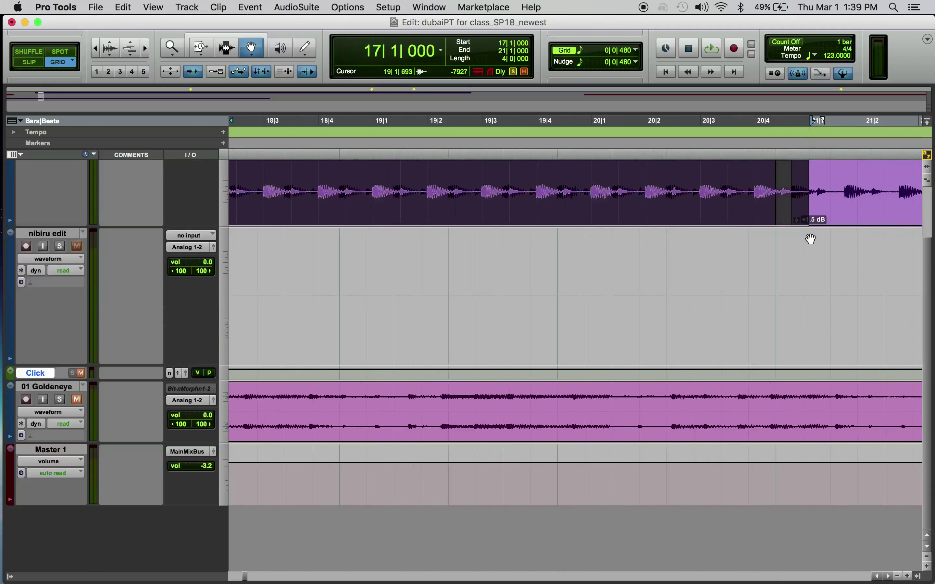
pyautogui.scroll(3, 794, 198)
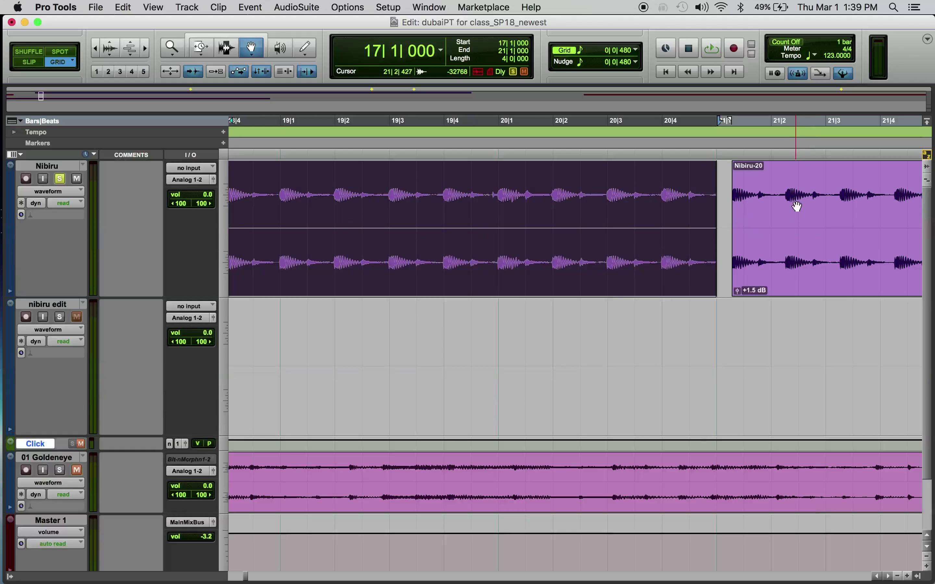
pyautogui.moveTo(796, 205); pyautogui.dragTo(777, 221)
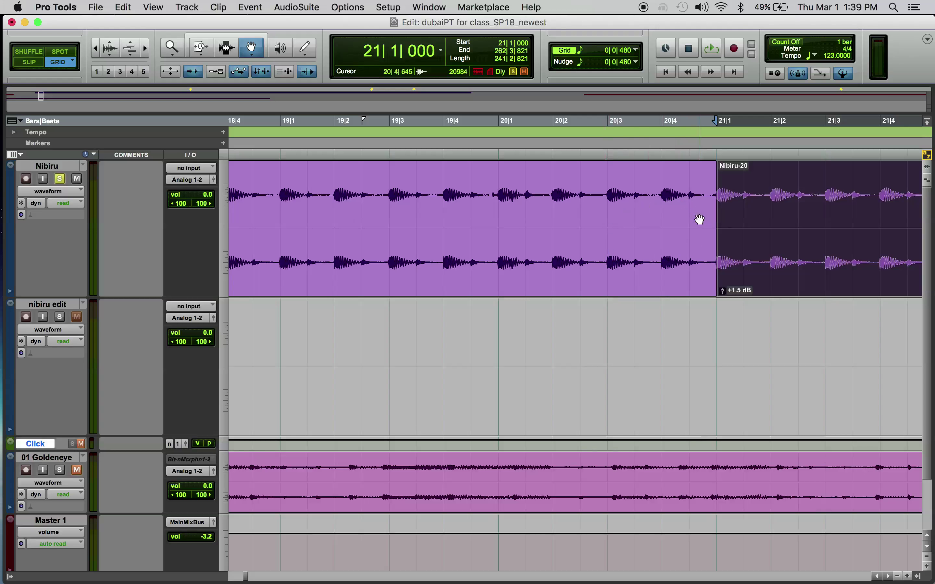
# Try selecting the audio across the clip boundary at bar 21 in Slip mode, from 20|4|634 to 21|1|428.
pyautogui.press('F7')
pyautogui.moveTo(707, 211); pyautogui.dragTo(741, 217)
pyautogui.click(29, 62)
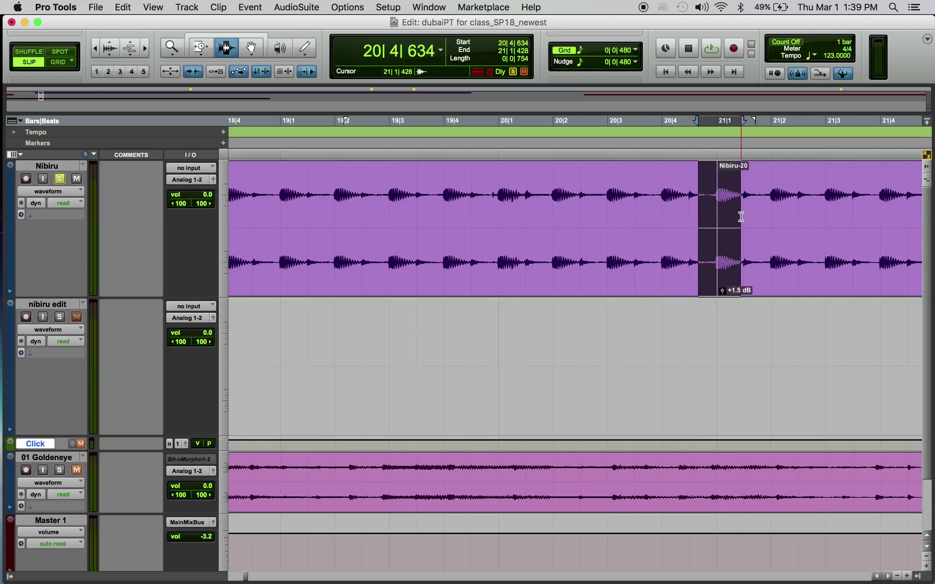
pyautogui.click(740, 215)
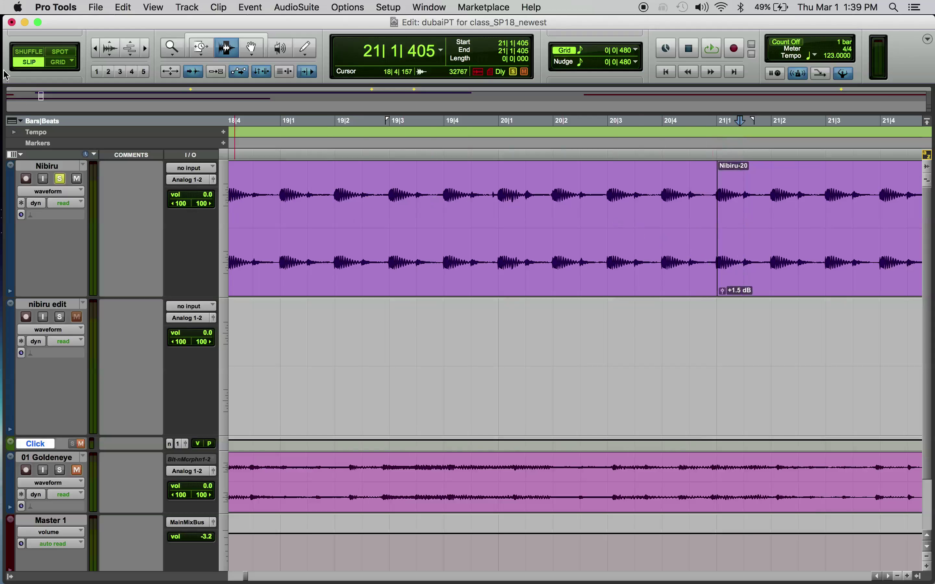
pyautogui.click(65, 61)
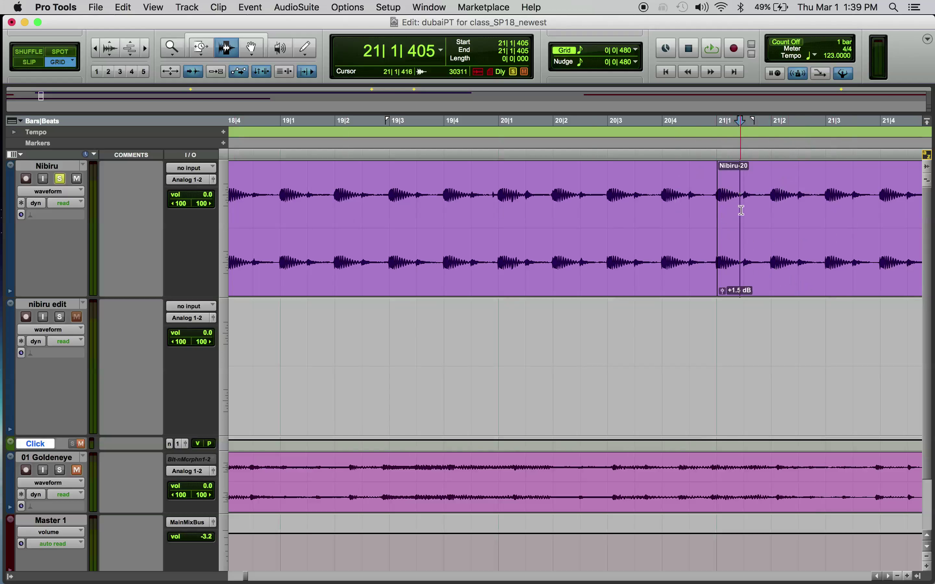
# Examine how the beats of the Nibiru-20 clip line up with the grid around bars 36 to 39.
pyautogui.press('super+bracketleft')
pyautogui.press('super+bracketleft')
pyautogui.press('super+bracketleft')
pyautogui.press('super+bracketleft')
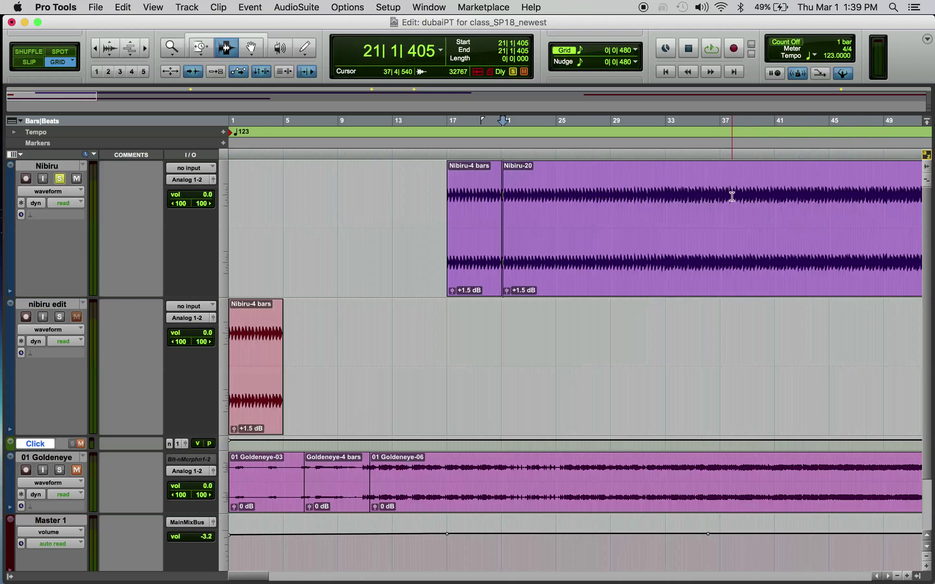
pyautogui.click(732, 196)
pyautogui.press('super+bracketright')
pyautogui.press('super+bracketright')
pyautogui.press('super+bracketright')
pyautogui.press('super+bracketright')
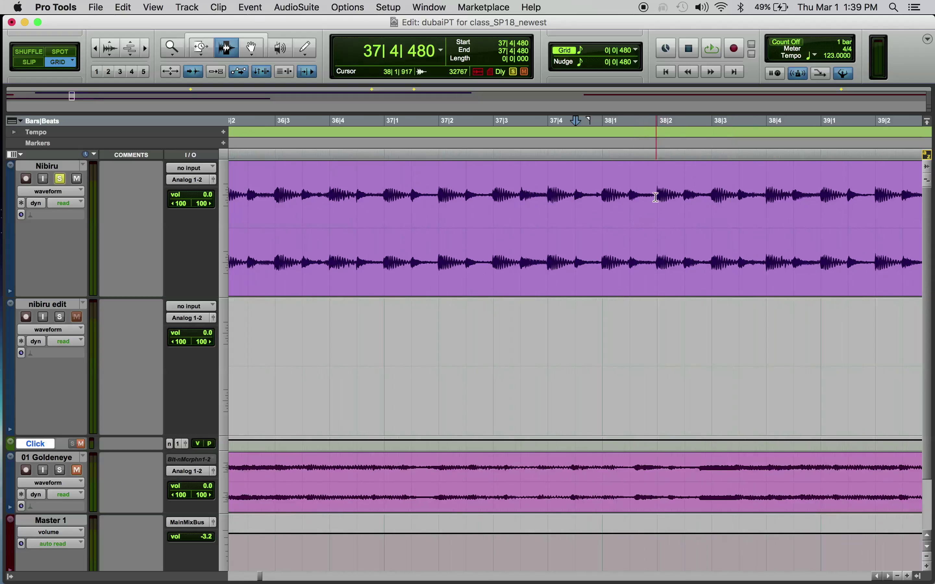
pyautogui.press('super+bracketright')
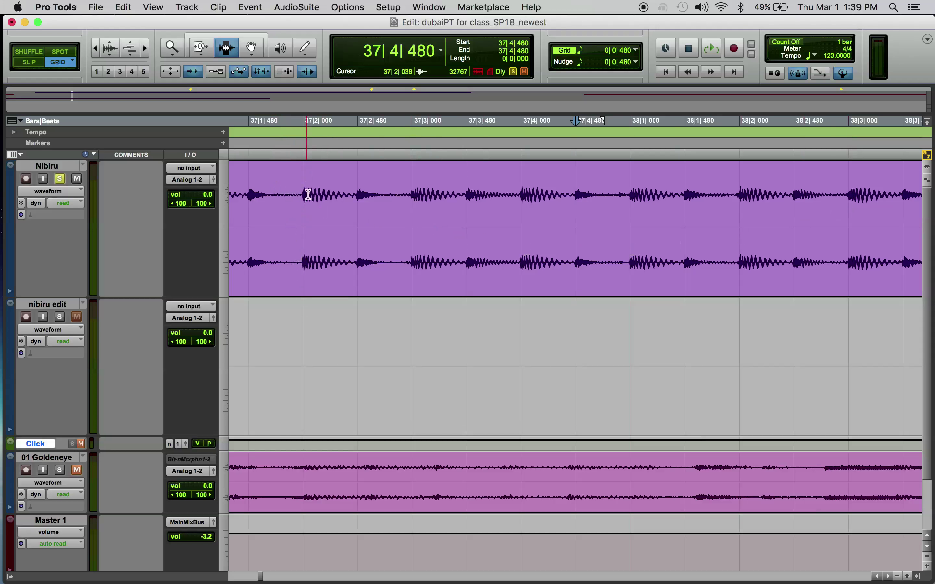
# Extend the start of the Nibiru-4 bars clip back to 1|1|000 in Slip mode to restore the song's intro.
pyautogui.press('super+bracketleft')
pyautogui.press('super+bracketleft')
pyautogui.press('super+bracketleft')
pyautogui.press('super+bracketleft')
pyautogui.press('super+bracketleft')
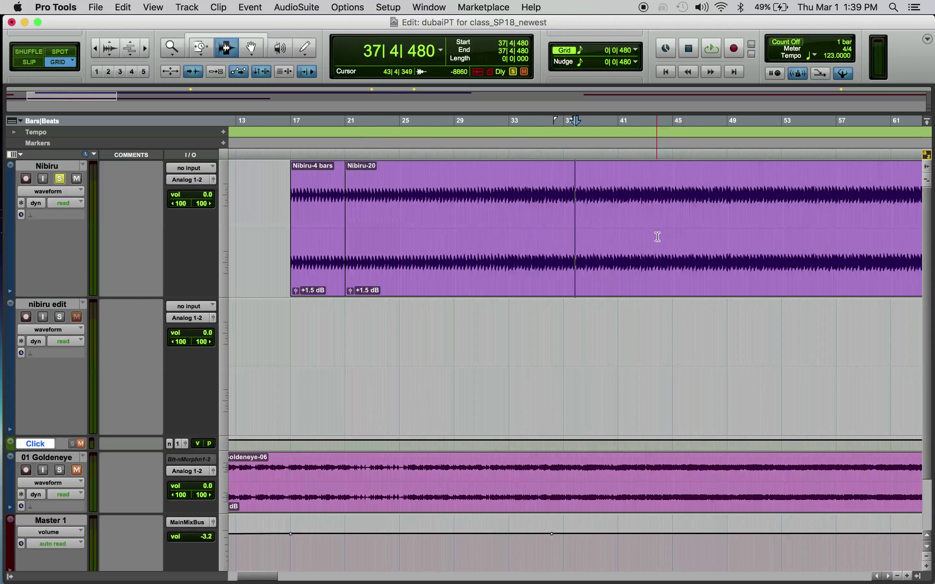
pyautogui.press('super+bracketleft')
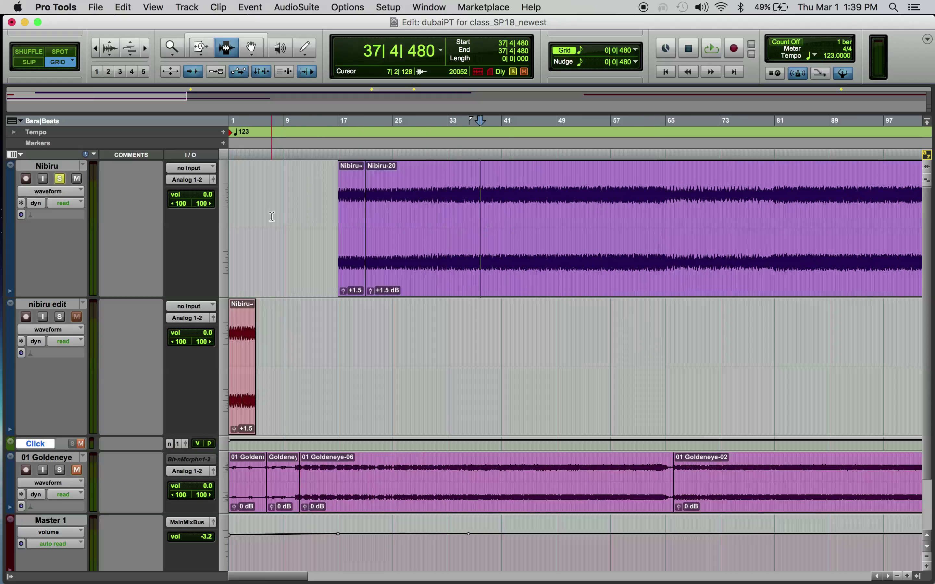
pyautogui.press('F6')
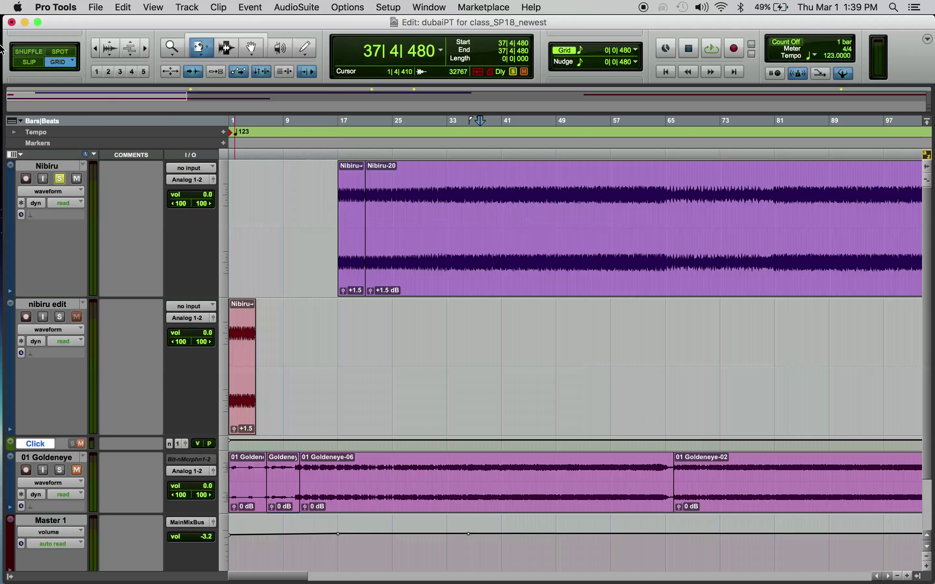
pyautogui.press('F2')
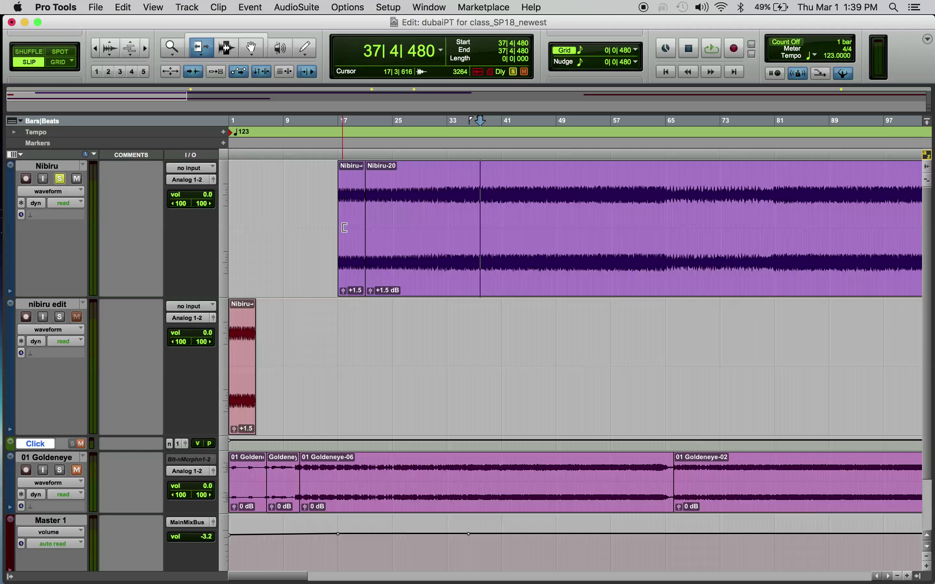
pyautogui.moveTo(344, 227); pyautogui.dragTo(150, 232)
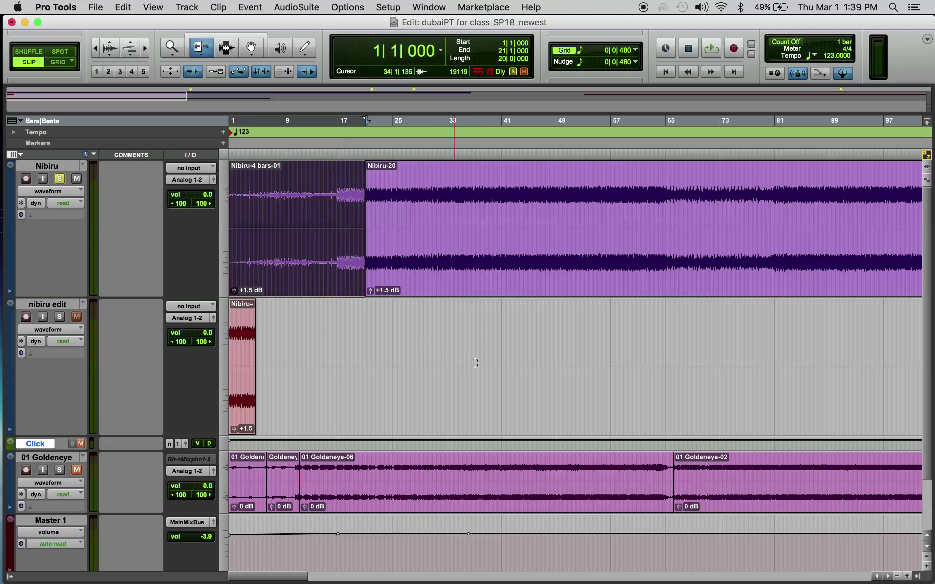
# Play the Nibiru track from about bar 16 through the intro's transition into the beat at bar 17.
pyautogui.press('Return')
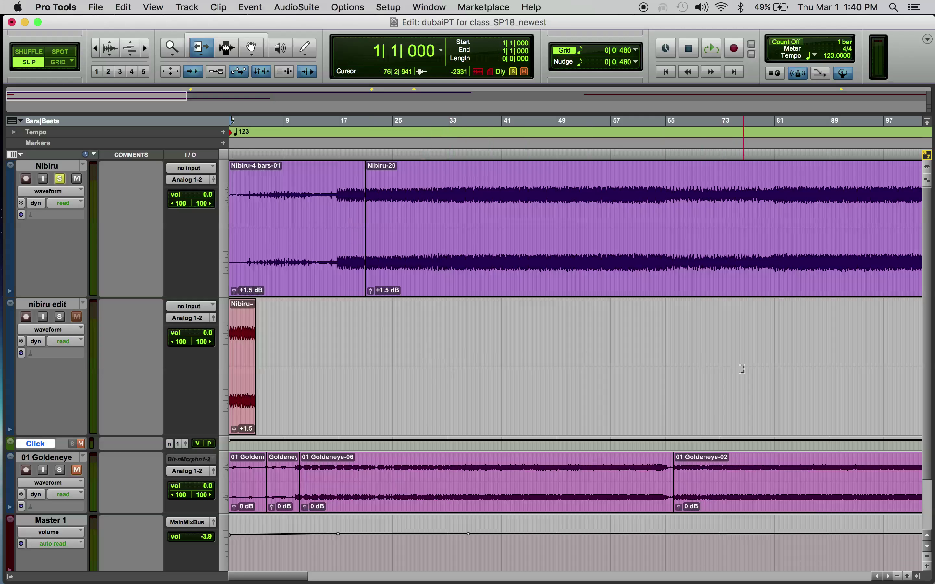
pyautogui.click(333, 142)
pyautogui.press('space')
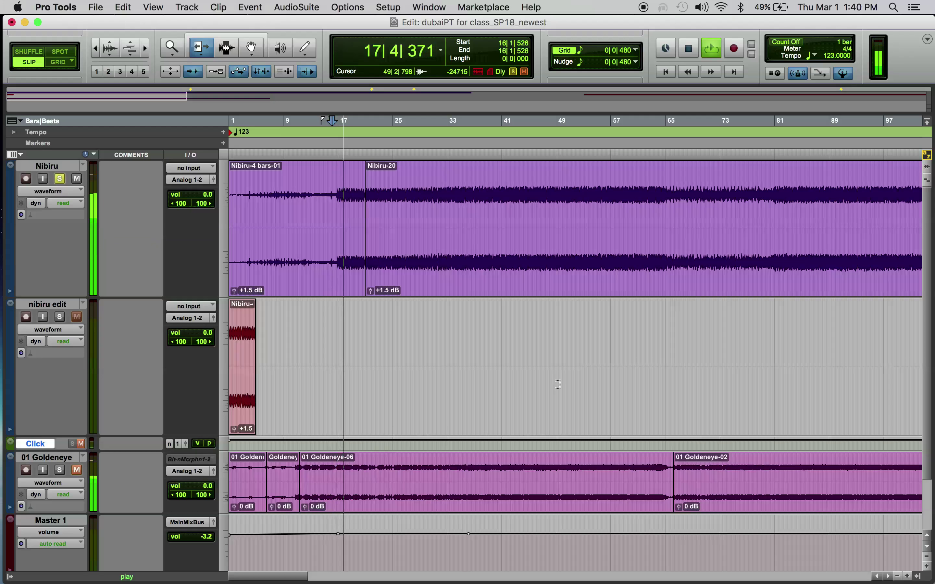
pyautogui.press('space')
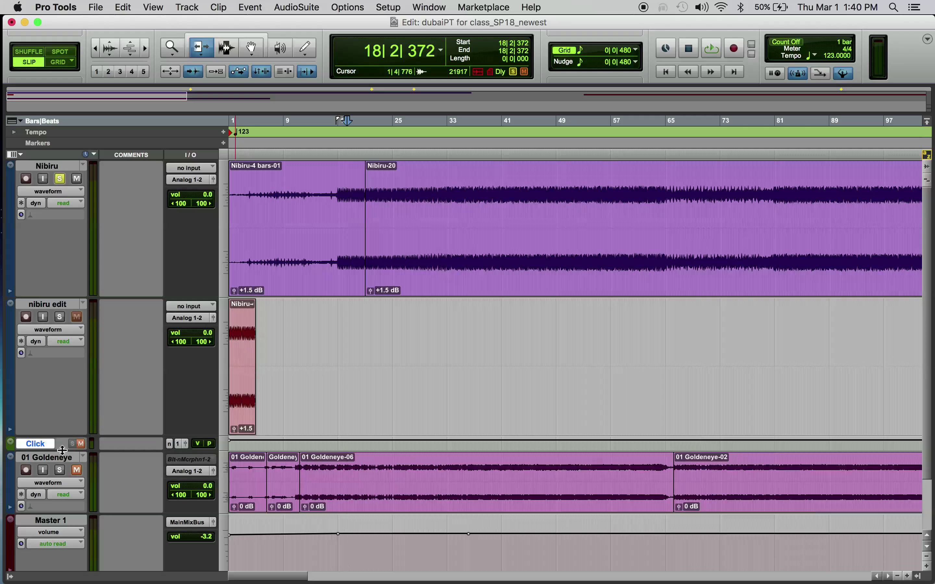
# Increase the heights of the Click and 01 Goldeneye tracks so the Goldeneye waveform is easier to examine.
pyautogui.moveTo(63, 450); pyautogui.dragTo(62, 463)
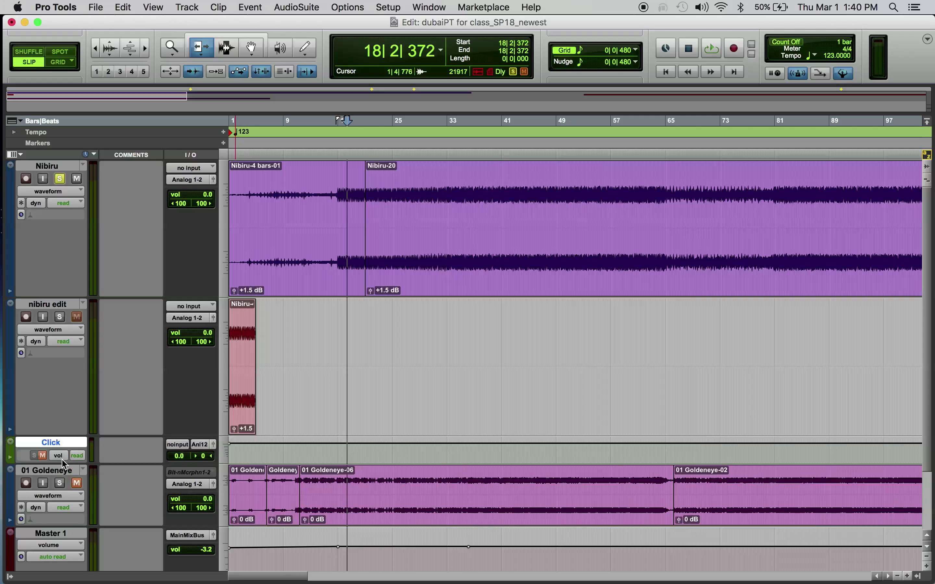
pyautogui.scroll(-3, 106, 342)
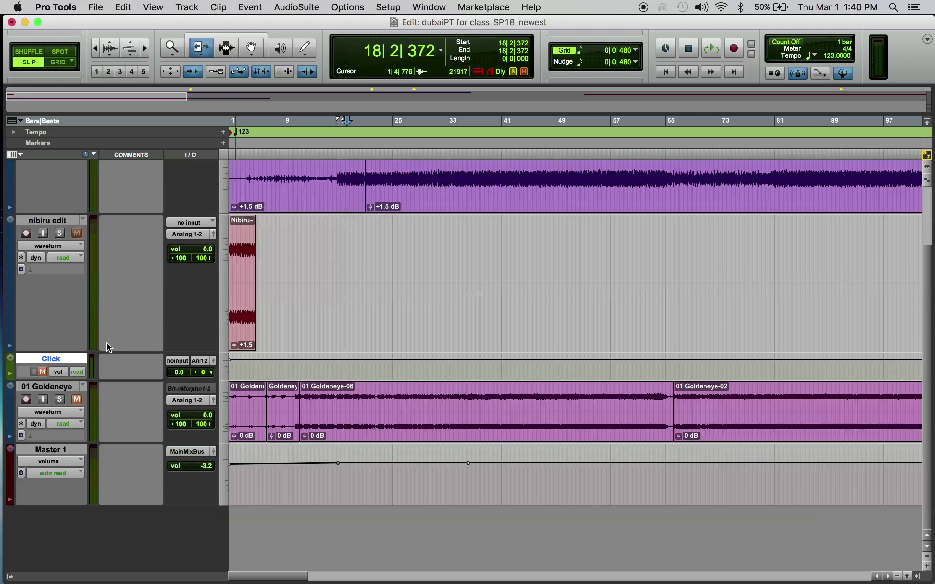
pyautogui.click(47, 462)
pyautogui.click(55, 448)
pyautogui.moveTo(53, 443); pyautogui.dragTo(53, 527)
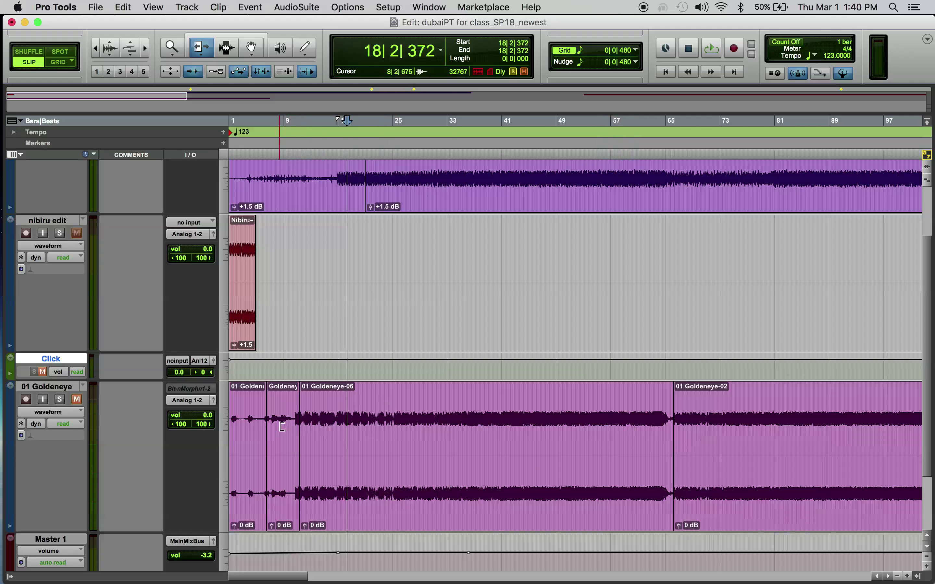
# Unmute and solo the 01 Goldeneye track, and play its second clip from about bar 6.
pyautogui.press('F8')
pyautogui.click(279, 461)
pyautogui.press('space')
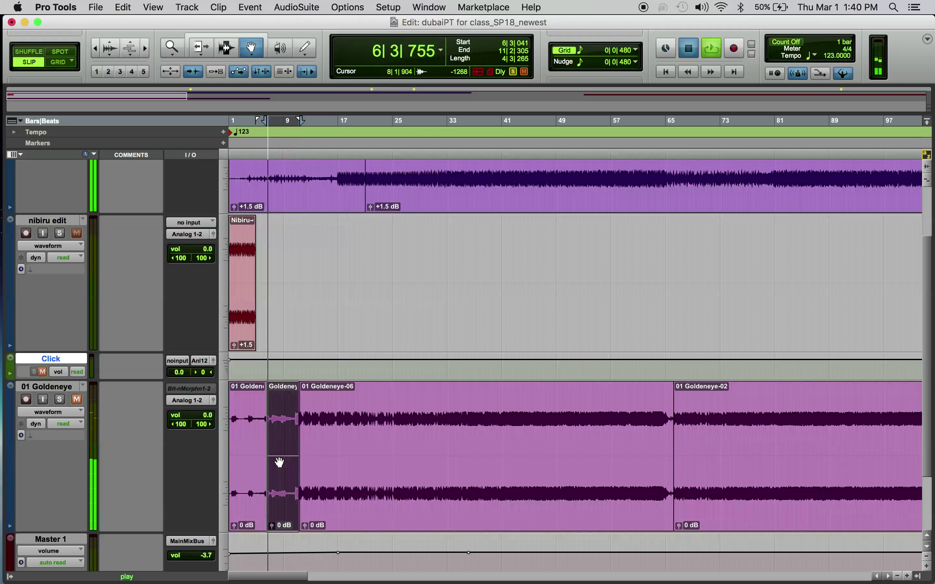
pyautogui.press('space')
pyautogui.click(73, 400)
pyautogui.click(60, 399)
pyautogui.press('space')
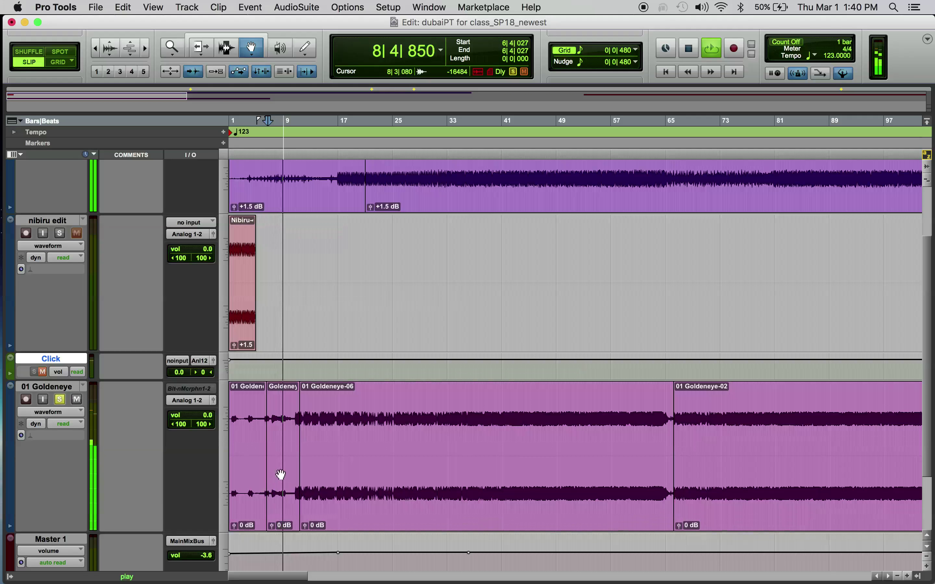
# Play the 01 Goldeneye-06 clip from its start at 11|2|305.
pyautogui.click(407, 441)
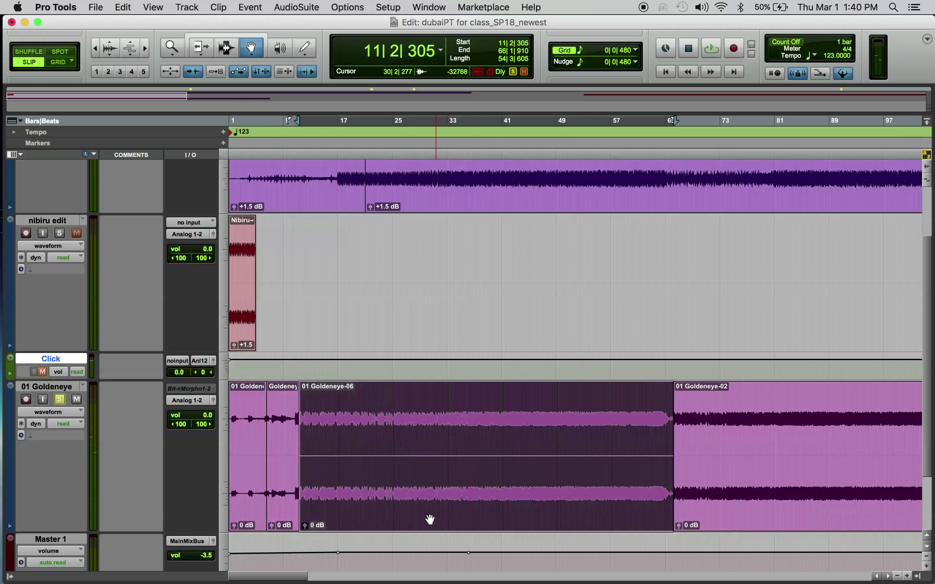
pyautogui.press('space')
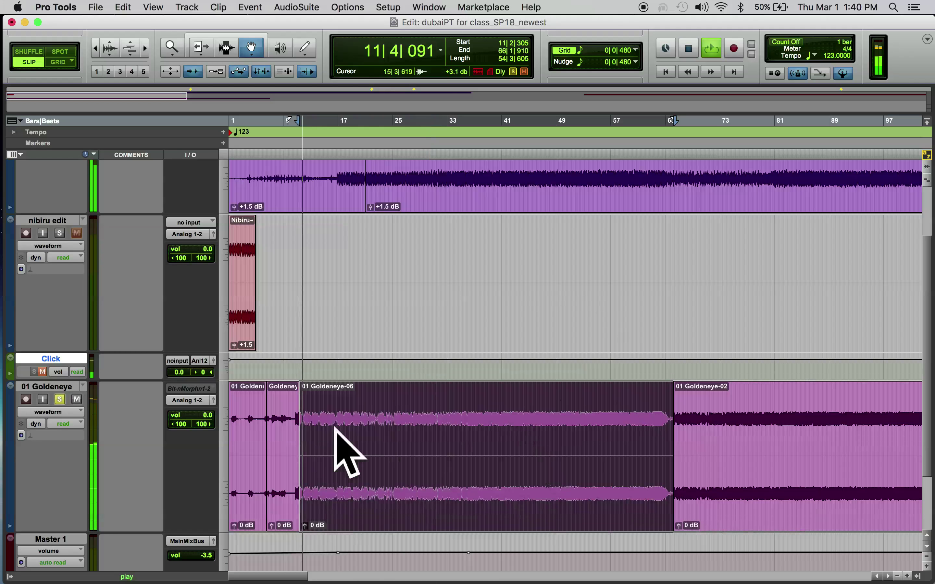
pyautogui.press('F7')
pyautogui.click(457, 504)
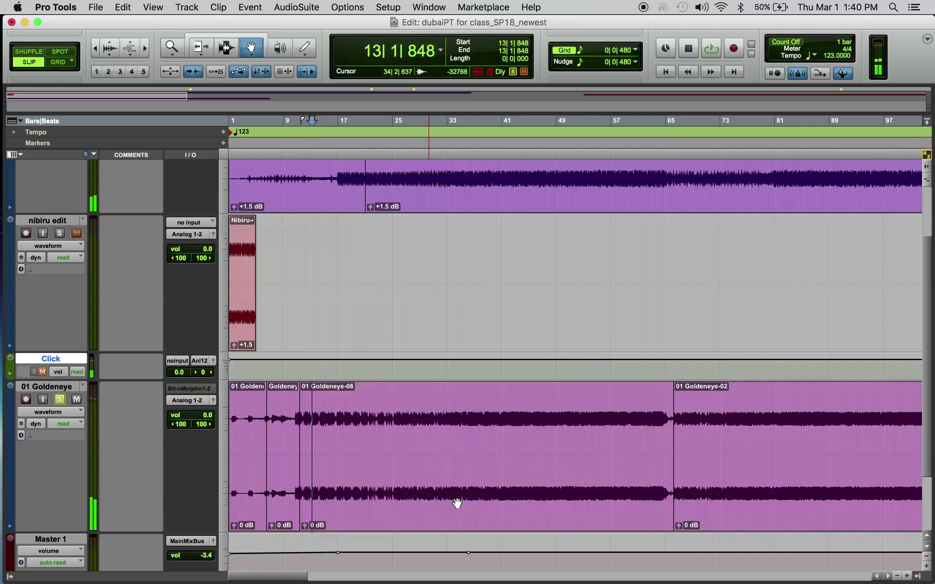
# Play the Goldeneye-4 bars clip from 6|3|041 to audition its opening phrase.
pyautogui.press('super+bracketright')
pyautogui.press('super+bracketright')
pyautogui.doubleClick(423, 478)
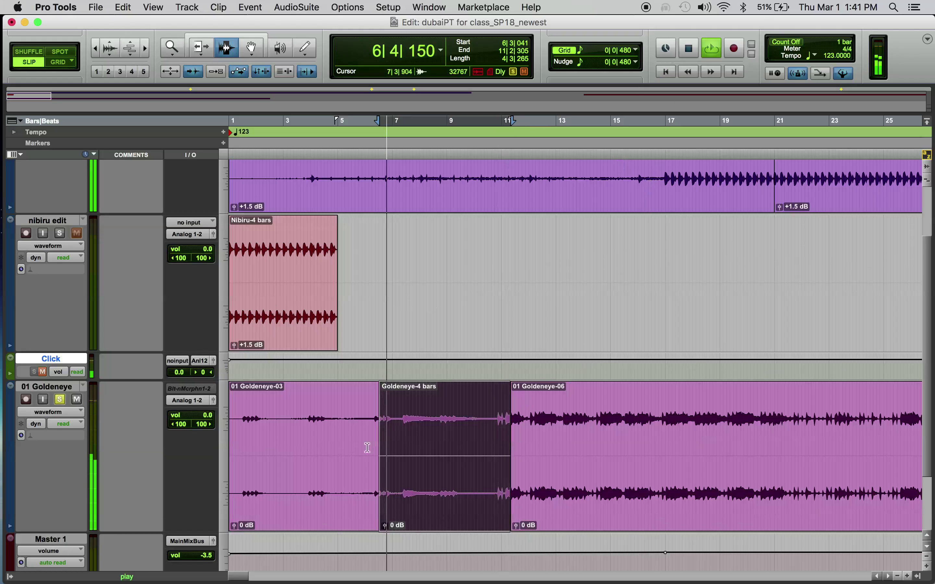
pyautogui.press('space')
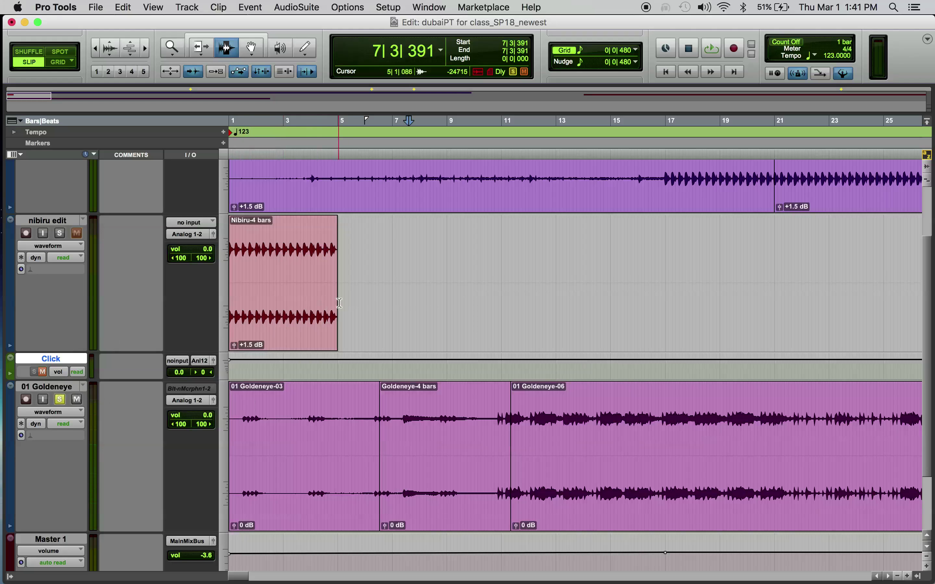
# Create one new stereo audio track directly below the nibiru edit track.
pyautogui.click(46, 225)
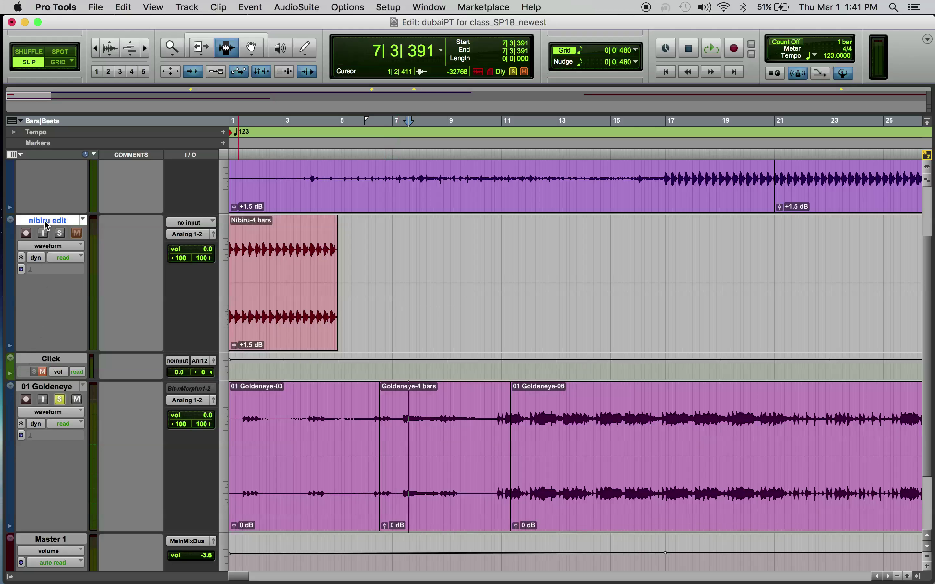
pyautogui.click(187, 7)
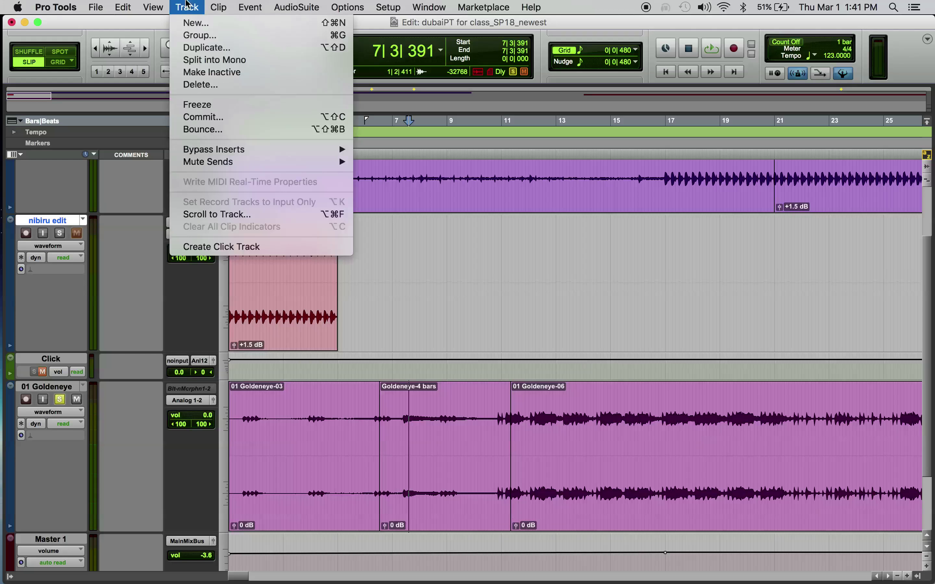
pyautogui.click(195, 21)
pyautogui.click(421, 217)
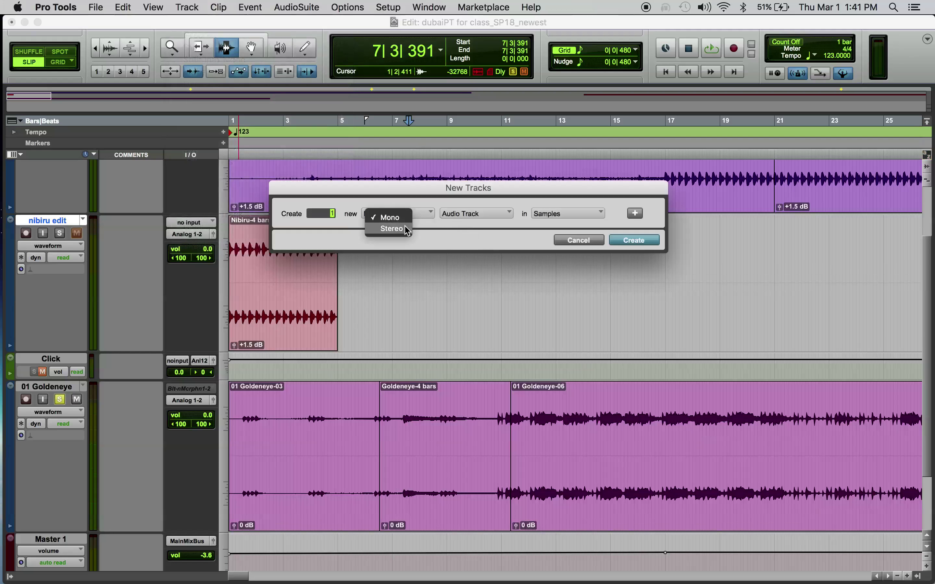
pyautogui.click(390, 226)
pyautogui.click(634, 240)
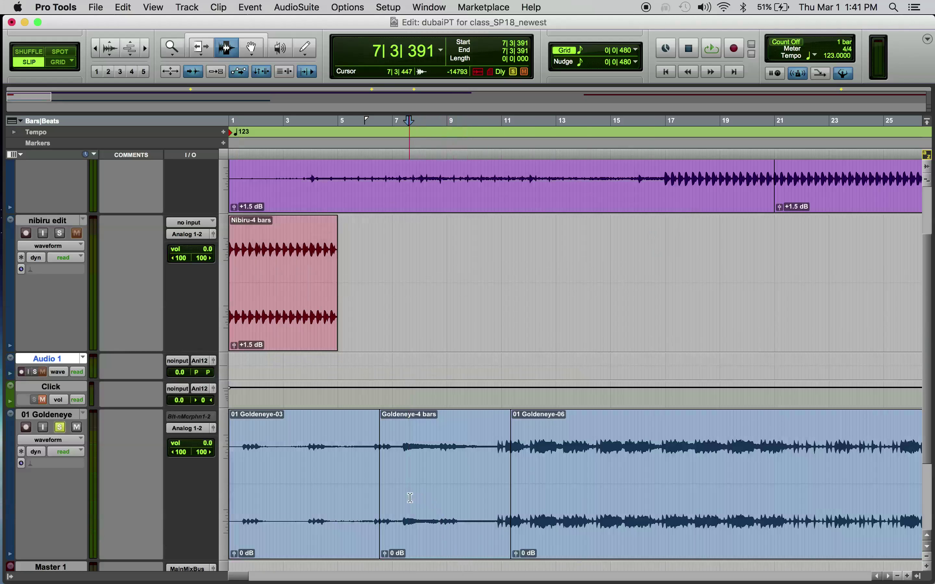
# Enlarge the Audio 1 track and copy the Goldeneye-4 bars clip onto it at 1|1|000.
pyautogui.press('F8')
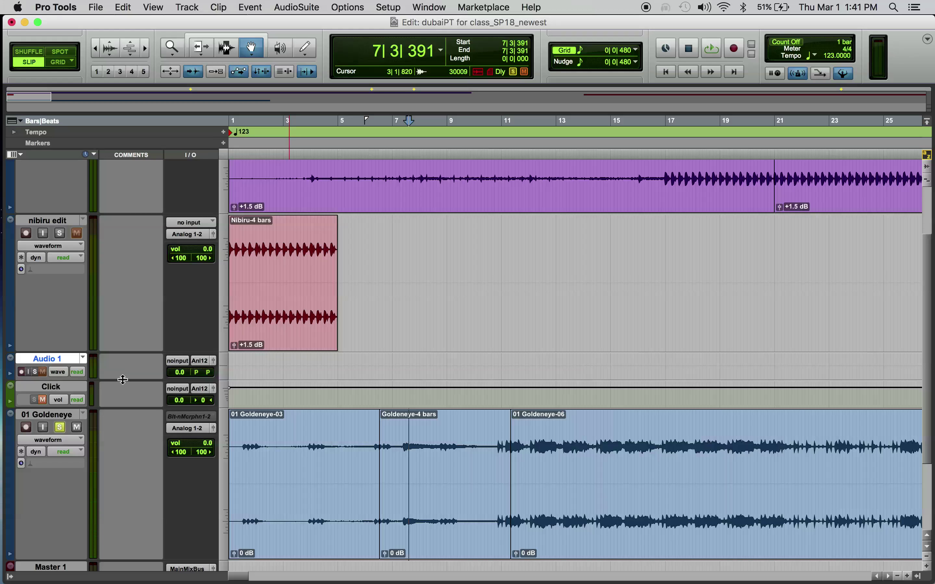
pyautogui.moveTo(123, 380); pyautogui.dragTo(125, 416)
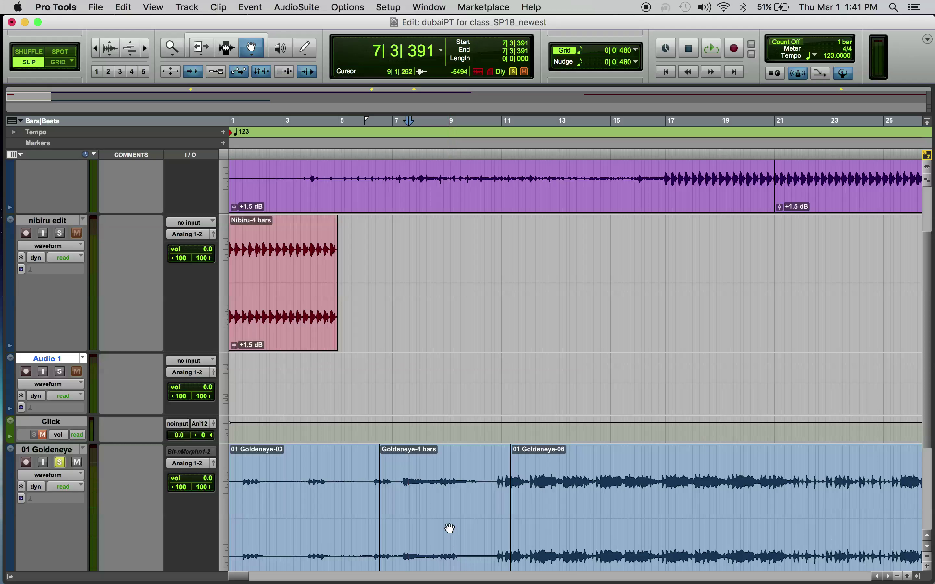
pyautogui.moveTo(450, 529); pyautogui.dragTo(258, 362)
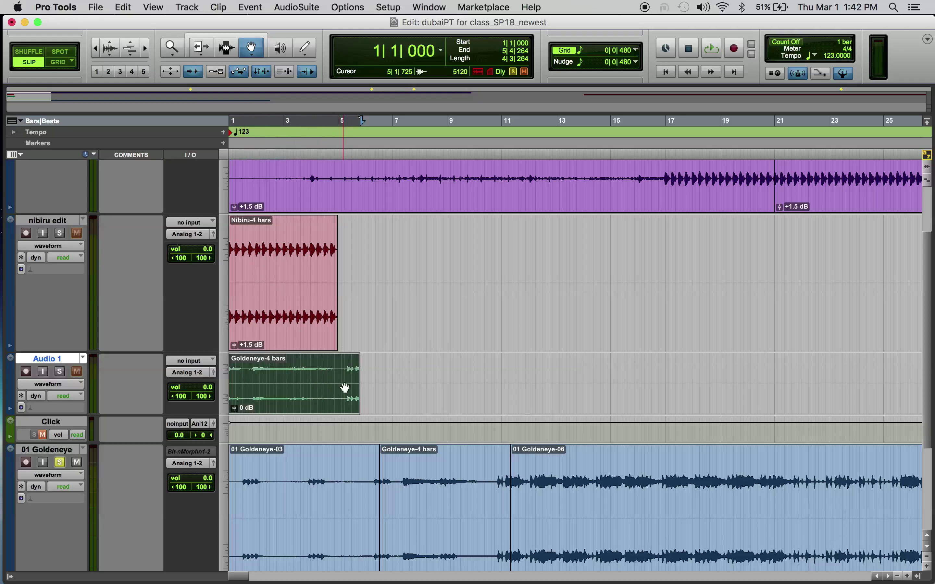
# Time-compress the Goldeneye-4 bars clip on Audio 1 with the TCE Trim tool in Grid mode so it ends at 5|1|000.
pyautogui.press('super+bracketright')
pyautogui.press('super+bracketright')
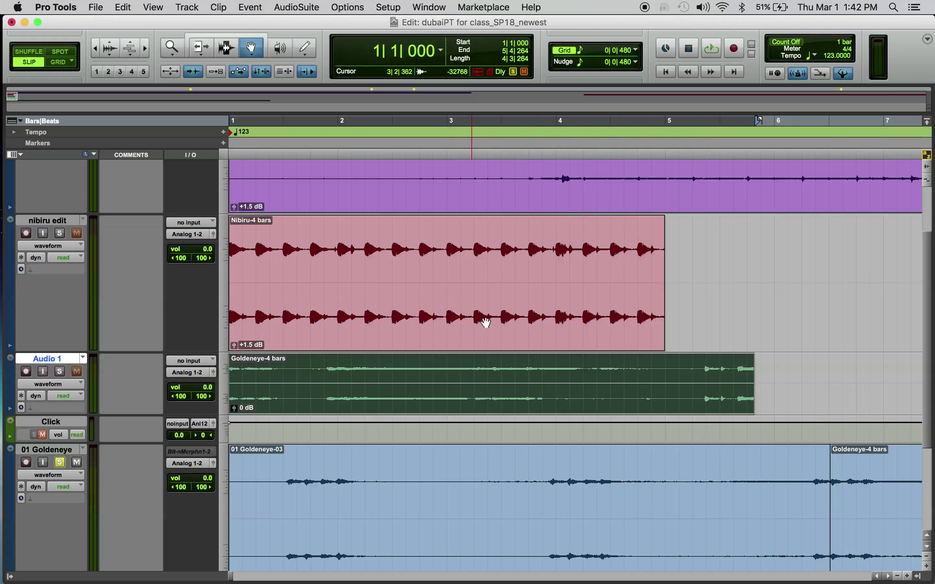
pyautogui.click(60, 63)
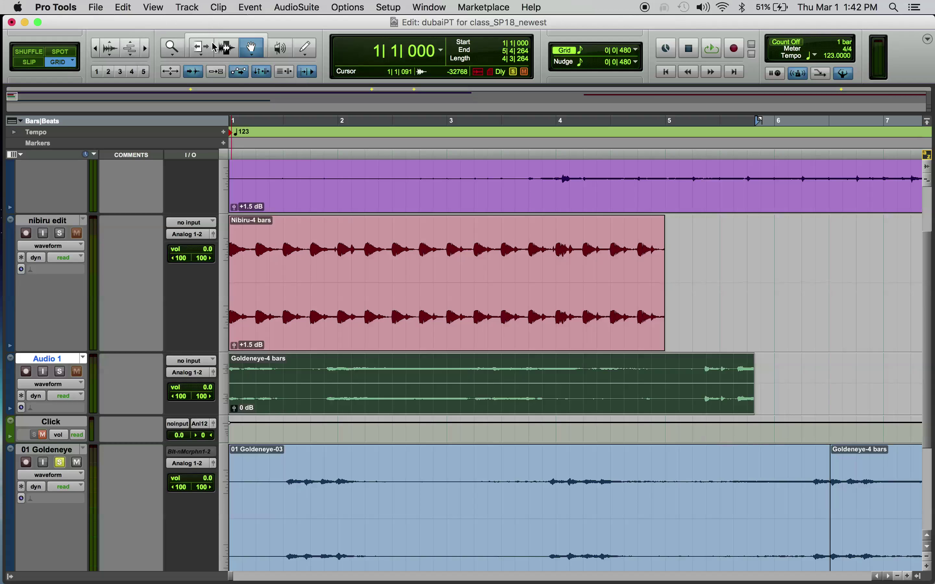
pyautogui.click(201, 50)
pyautogui.click(208, 55)
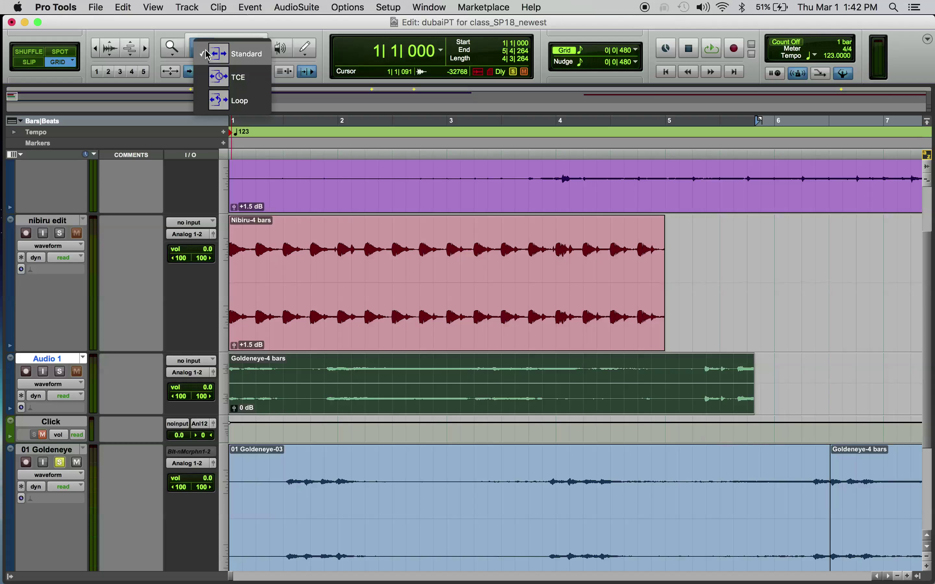
pyautogui.click(230, 78)
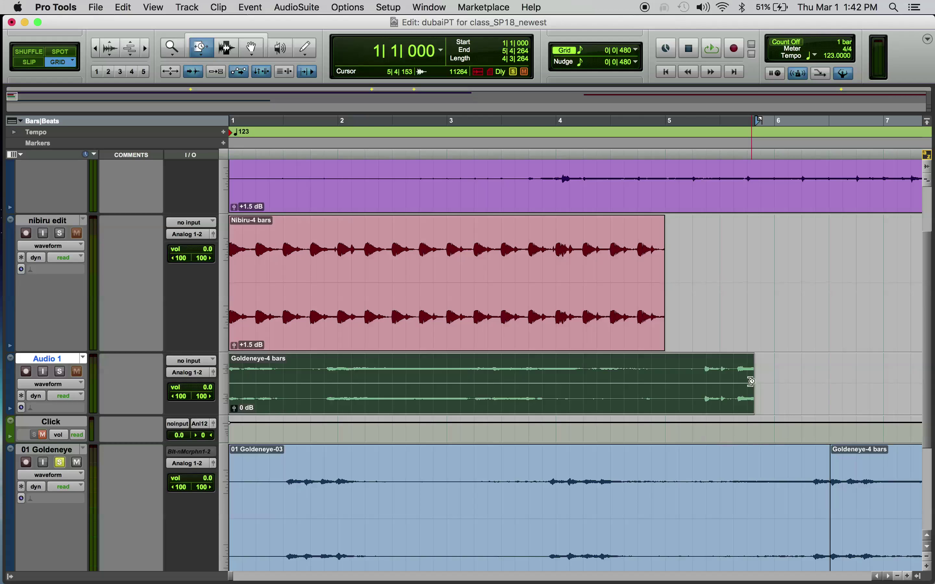
pyautogui.moveTo(751, 382); pyautogui.dragTo(669, 380)
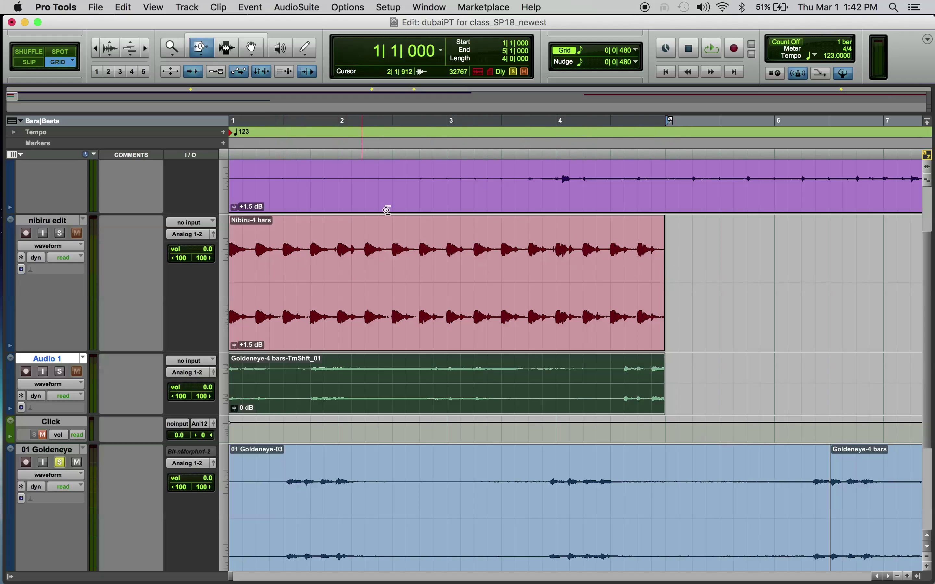
# Solo the Audio 1 and nibiru edit tracks and play the time-compressed Goldeneye clip together with Nibiru-4 bars.
pyautogui.click(60, 372)
pyautogui.click(60, 233)
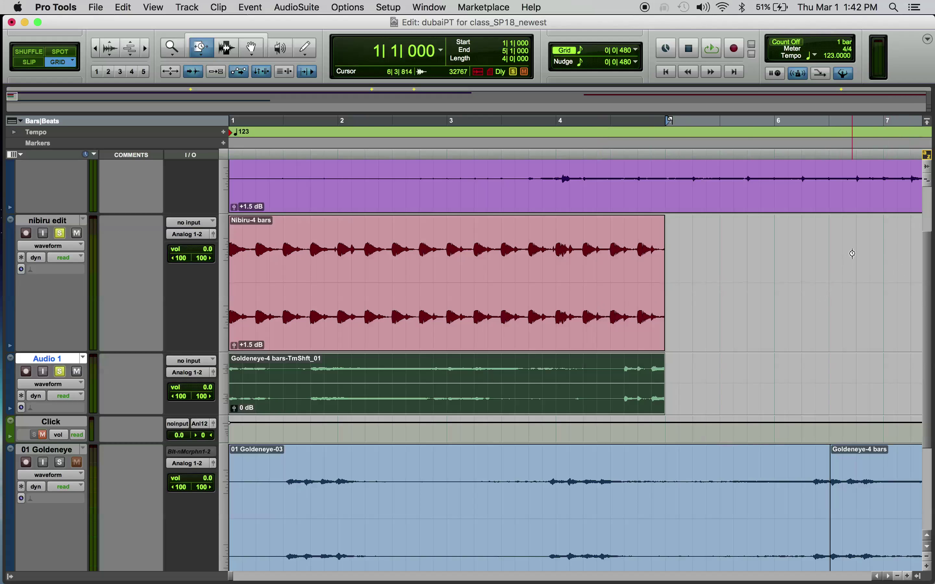
pyautogui.press('space')
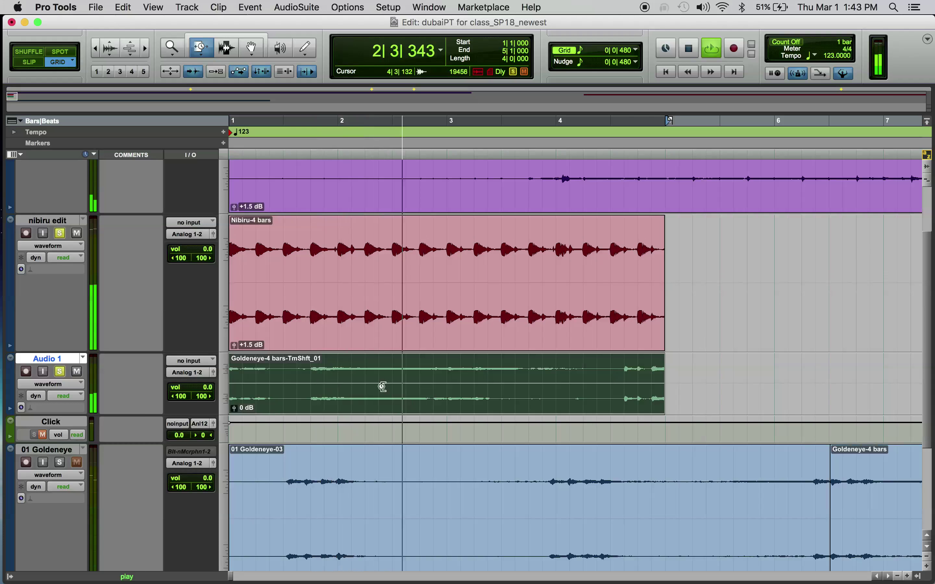
pyautogui.press('space')
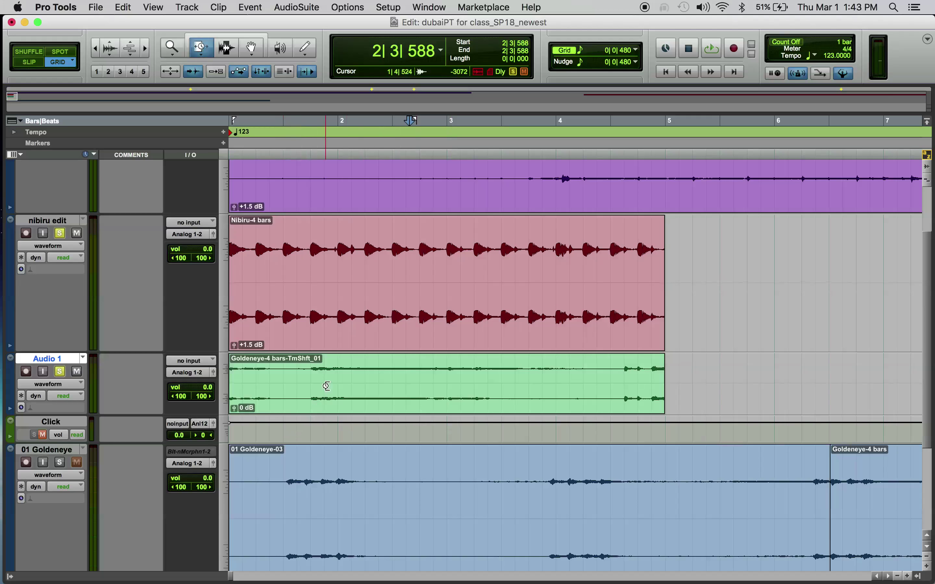
# Select and copy the Goldeneye phrase from 1|4|000 to 4|2|480 in the Audio 1 clip.
pyautogui.press('F7')
pyautogui.moveTo(311, 383); pyautogui.dragTo(591, 379)
pyautogui.hotkey('ctrl', 'n')
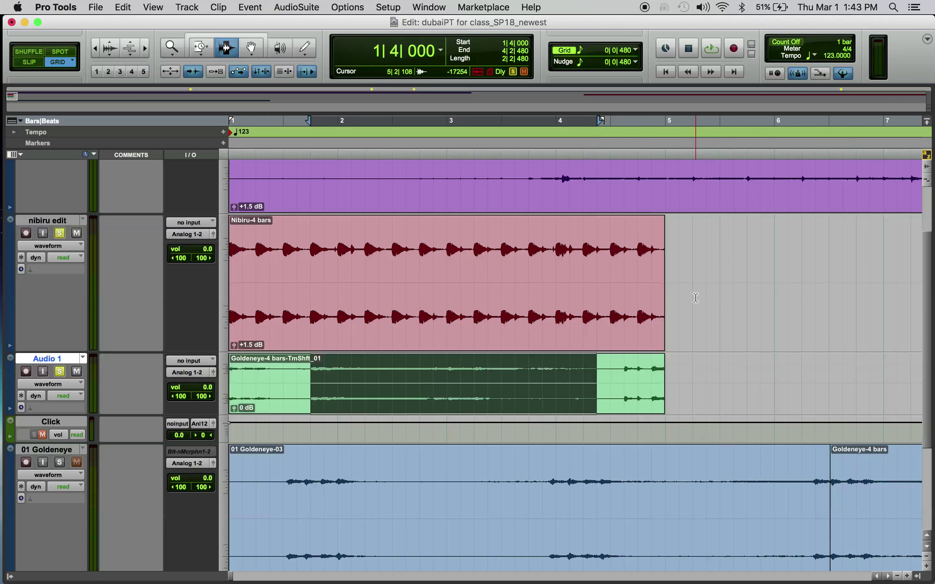
pyautogui.scroll(3, 696, 297)
pyautogui.press('e')
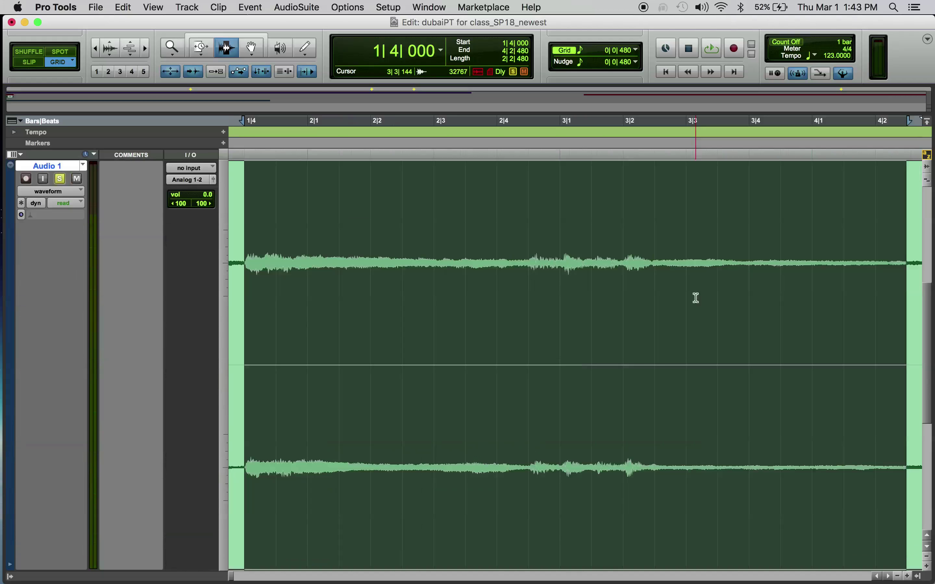
pyautogui.press('e')
# Paste the copied Goldeneye phrase onto the nibiru edit track at 17|1|000, where the Nibiru beat starts.
pyautogui.press('r')
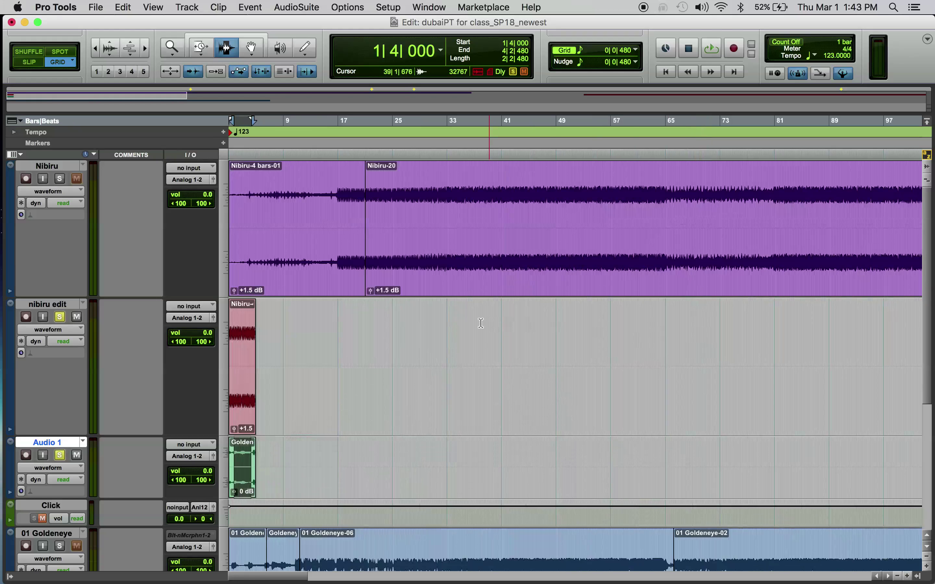
pyautogui.click(339, 347)
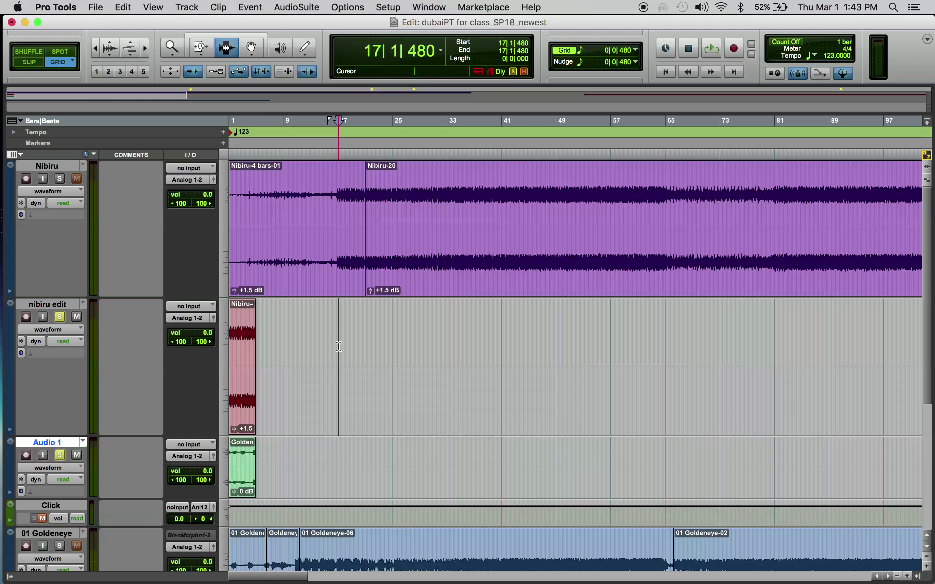
pyautogui.press('t')
pyautogui.press('t')
pyautogui.click(414, 348)
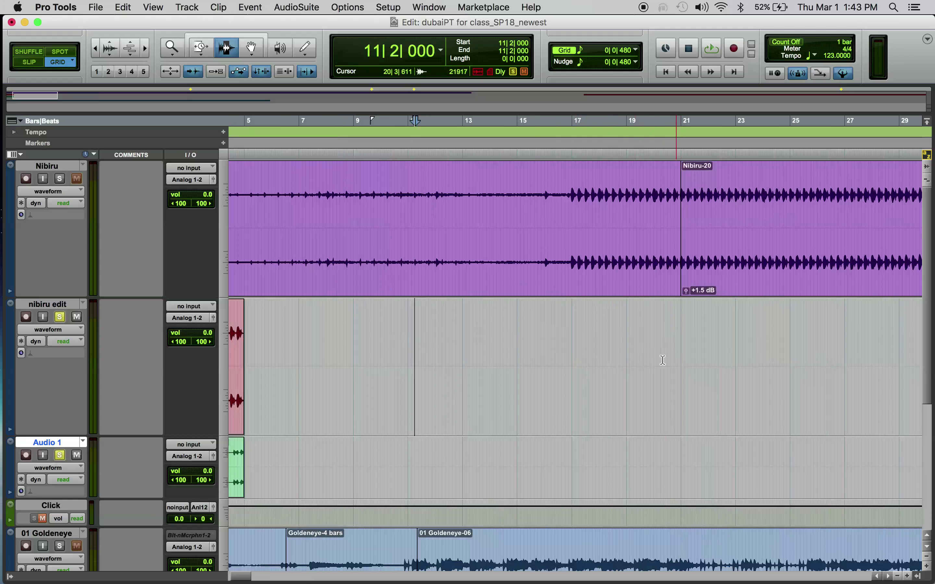
pyautogui.click(572, 366)
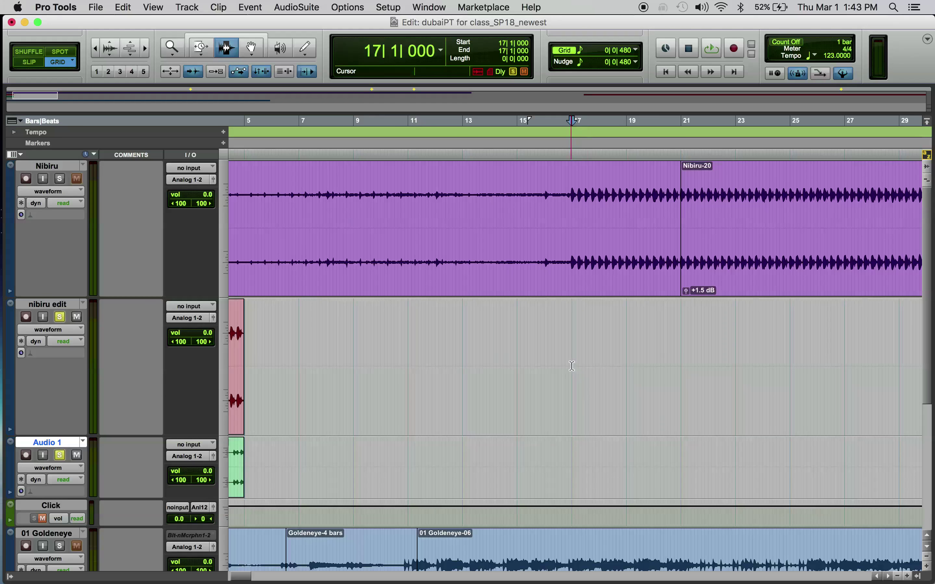
pyautogui.press('super+v')
# Solo the Nibiru track alongside nibiru edit and play from about bar 15 through the pasted Goldeneye phrase.
pyautogui.click(522, 370)
pyautogui.press('space')
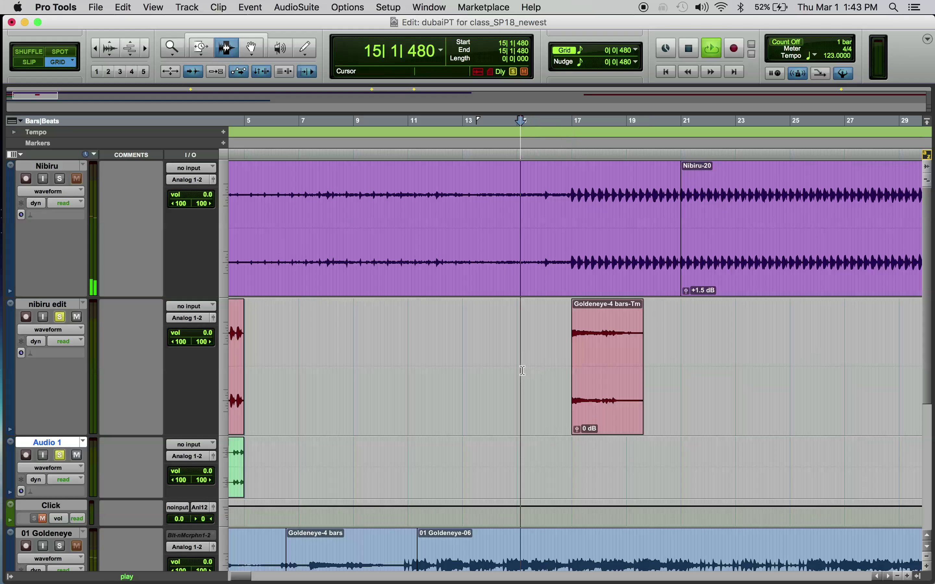
pyautogui.press('space')
pyautogui.click(59, 181)
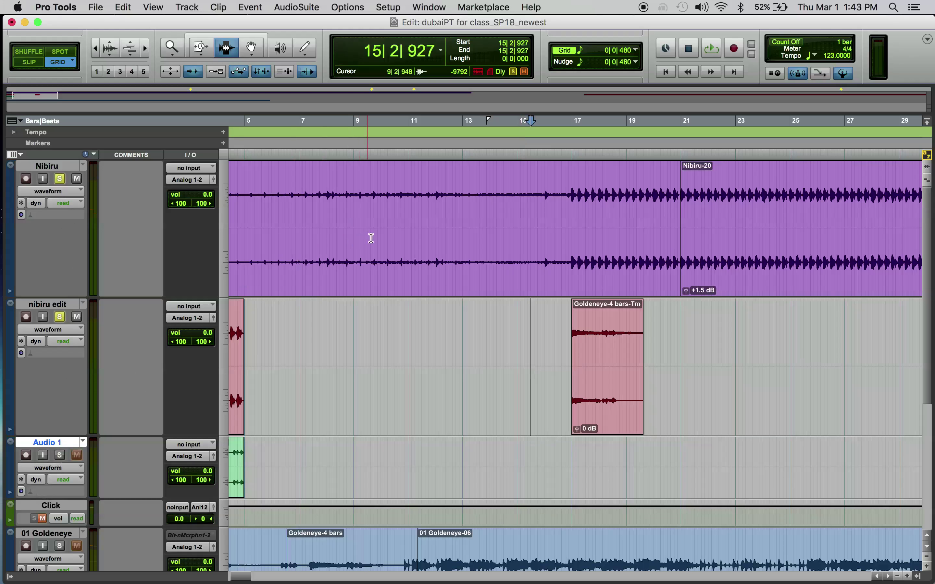
pyautogui.press('space')
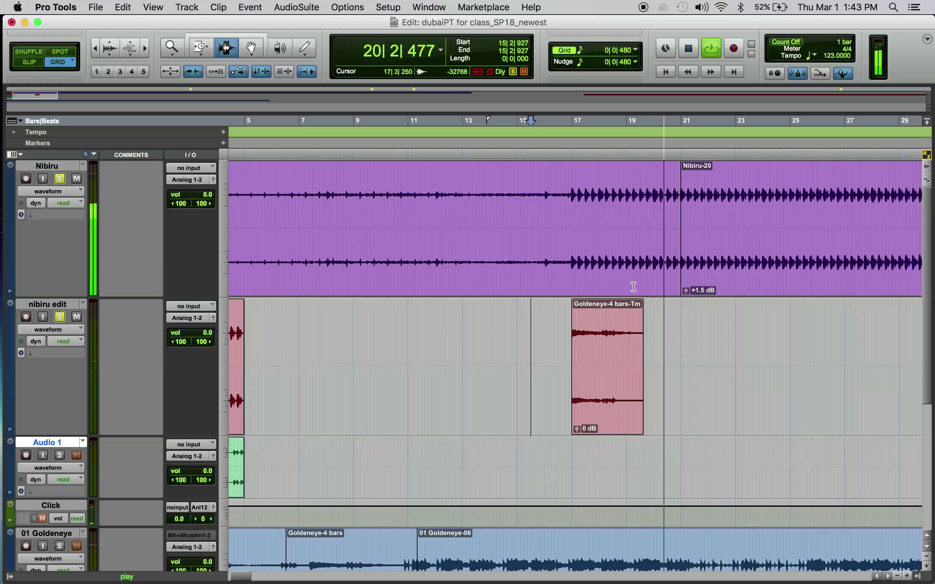
pyautogui.press('space')
pyautogui.press('super+bracketleft')
pyautogui.press('super+bracketleft')
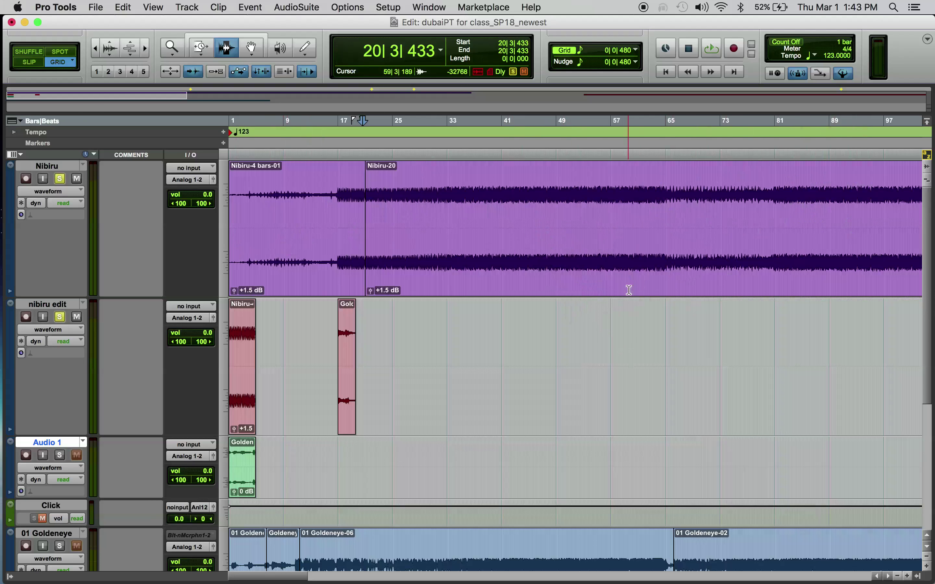
# Place the edit cursor at 55|1|480 on the nibiru edit track and set the grid value to a 1/4 note.
pyautogui.click(626, 416)
pyautogui.scroll(-5, 626, 416)
pyautogui.scroll(5, 627, 416)
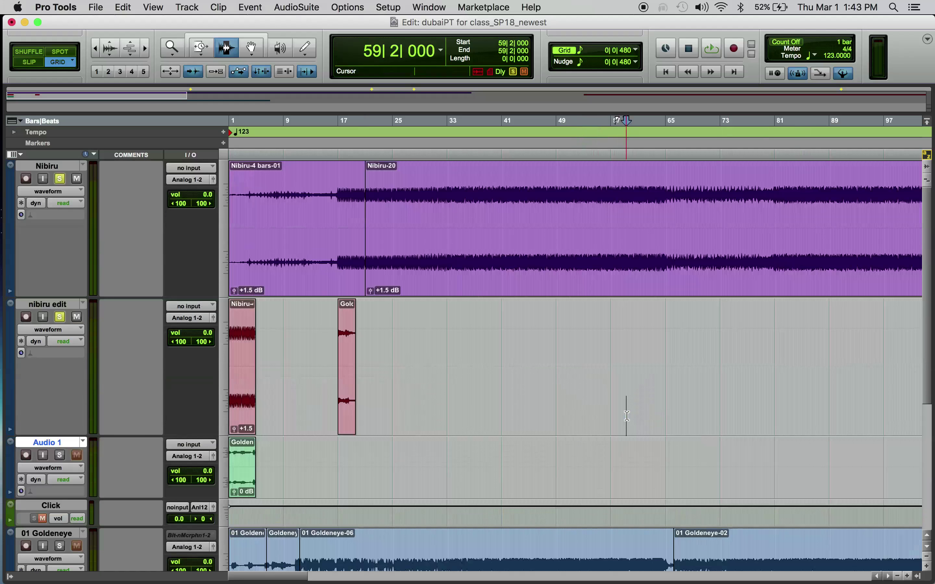
pyautogui.click(598, 347)
pyautogui.press('super+bracketright')
pyautogui.press('super+bracketright')
pyautogui.press('super+bracketright')
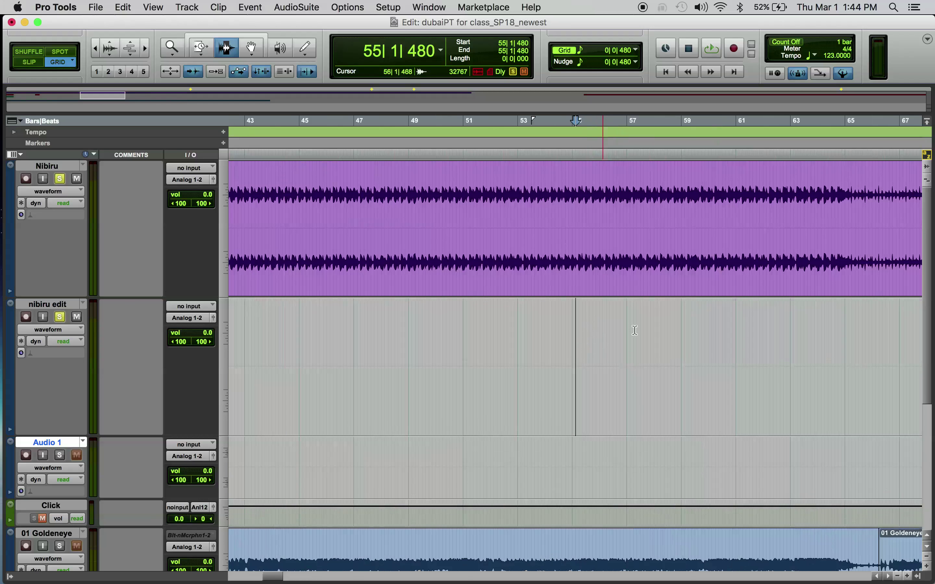
pyautogui.press('super+bracketright')
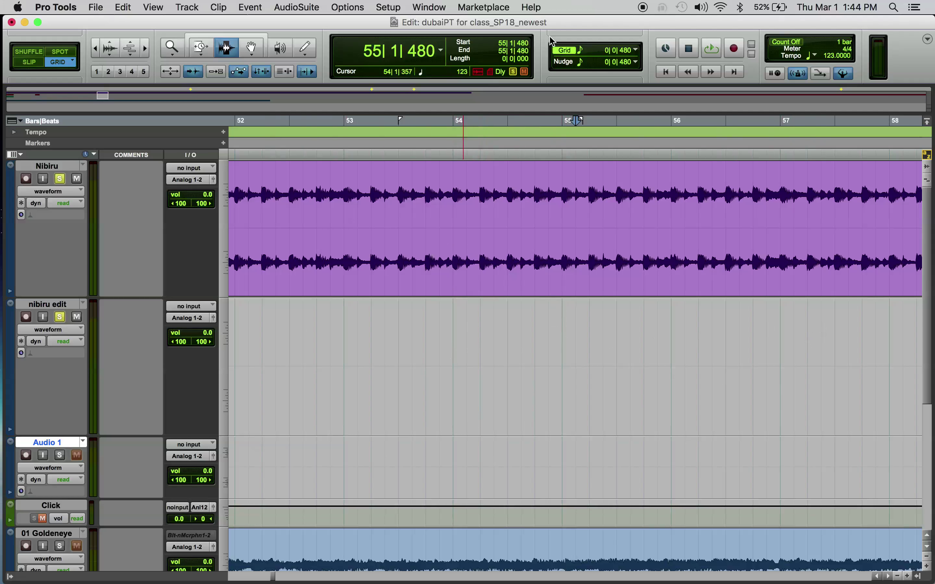
pyautogui.click(636, 50)
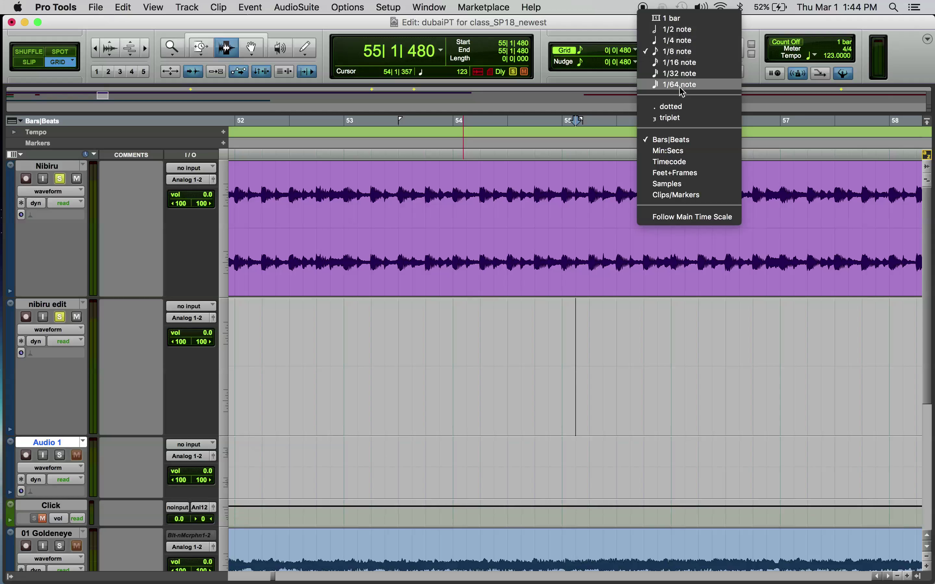
pyautogui.click(681, 40)
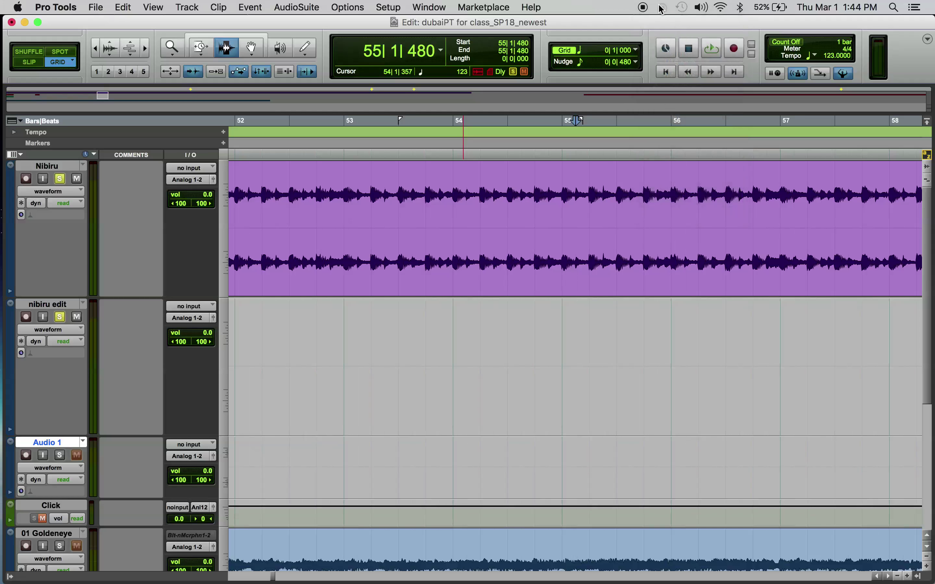
# Set the grid value to a 1/16 note and place the edit cursor at 56|1|000 on the nibiru edit track.
pyautogui.click(633, 51)
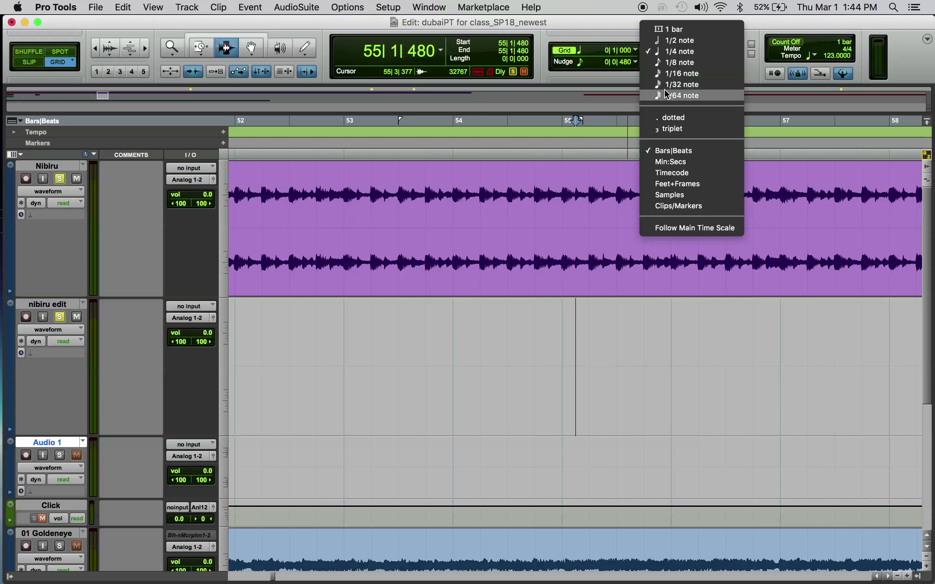
pyautogui.click(674, 73)
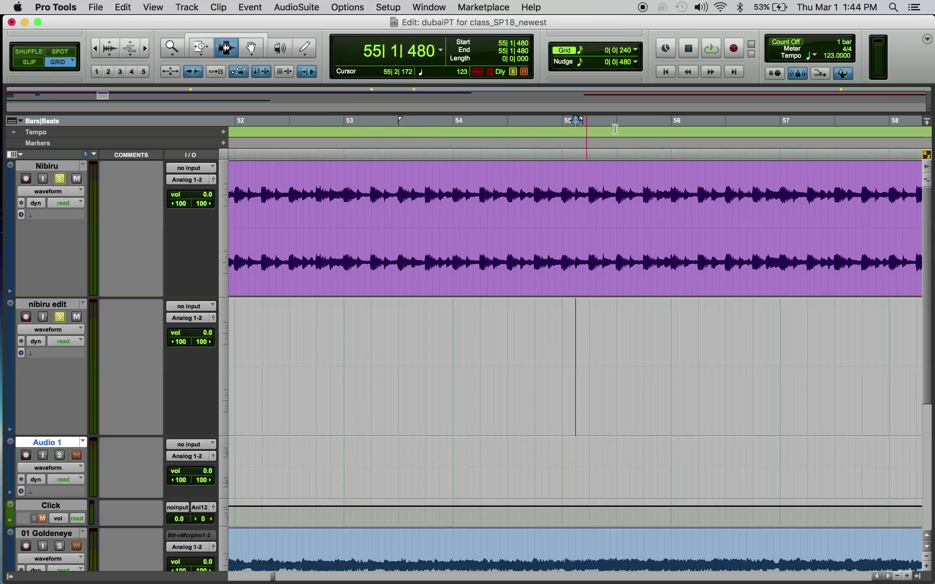
pyautogui.click(672, 350)
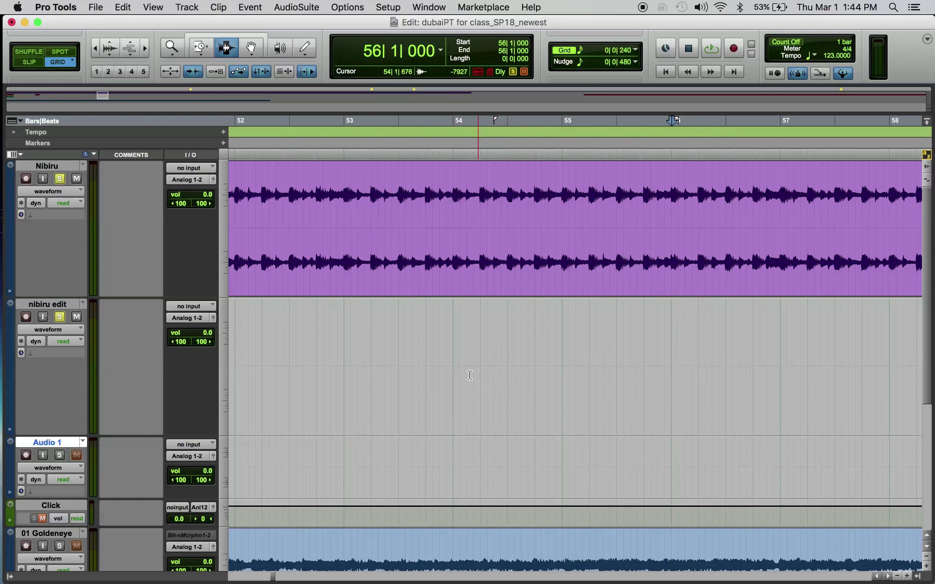
# Examine the clip layout across the Nibiru, nibiru edit, Audio 1 and 01 Goldeneye tracks, from the opening bars out to the wider arrangement.
pyautogui.scroll(-5, 471, 374)
pyautogui.scroll(5, 477, 373)
pyautogui.hscroll(-10, 483, 371)
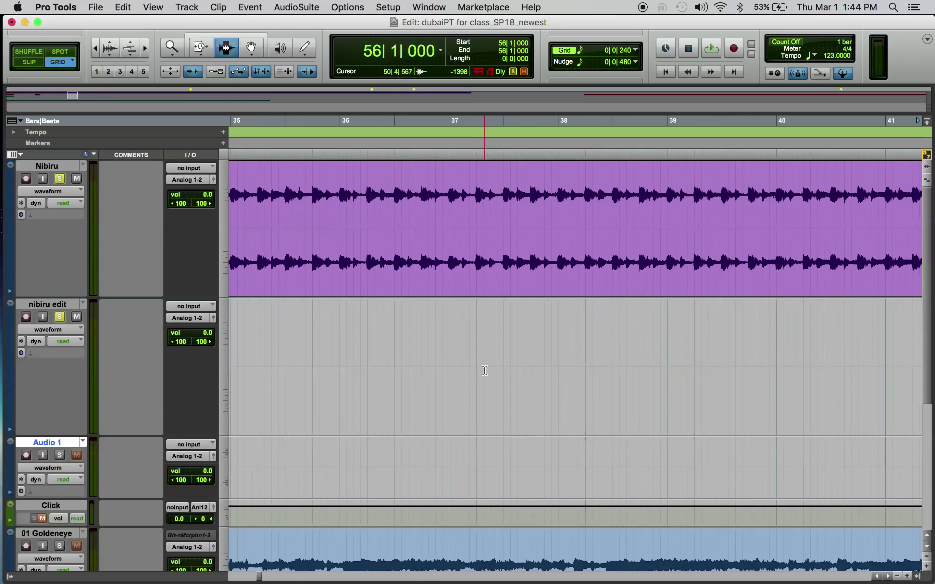
pyautogui.hscroll(-20, 484, 370)
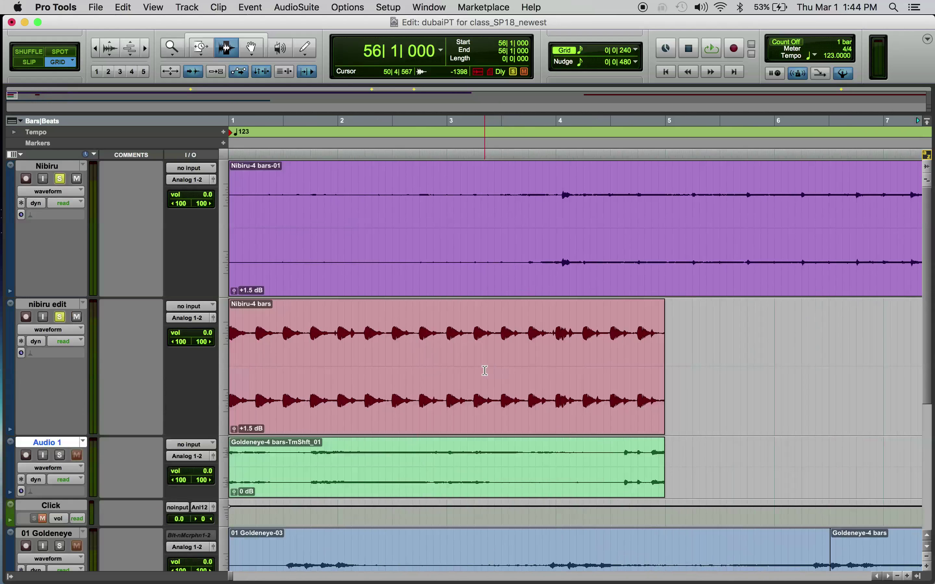
pyautogui.press('r')
pyautogui.press('r')
pyautogui.press('r')
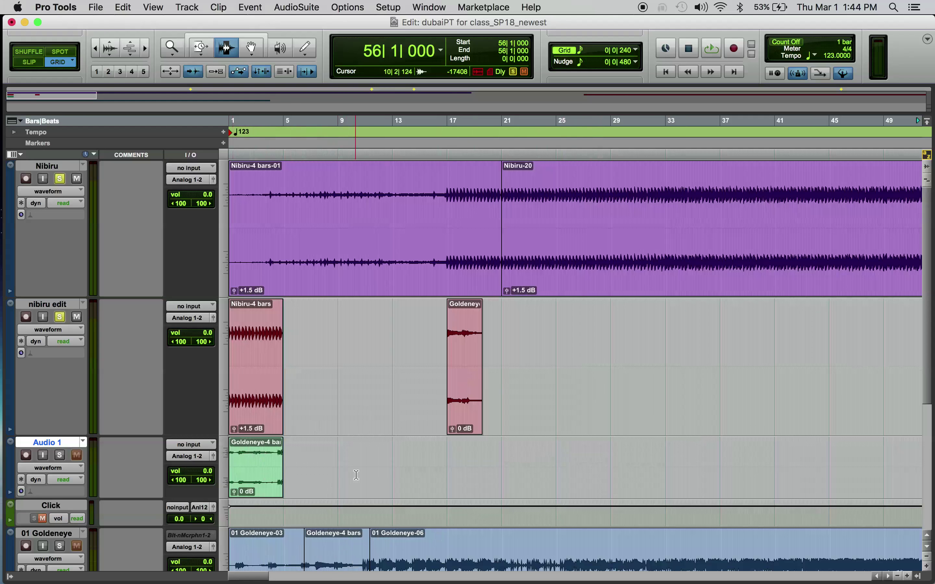
pyautogui.scroll(-6, 582, 366)
pyautogui.scroll(6, 581, 366)
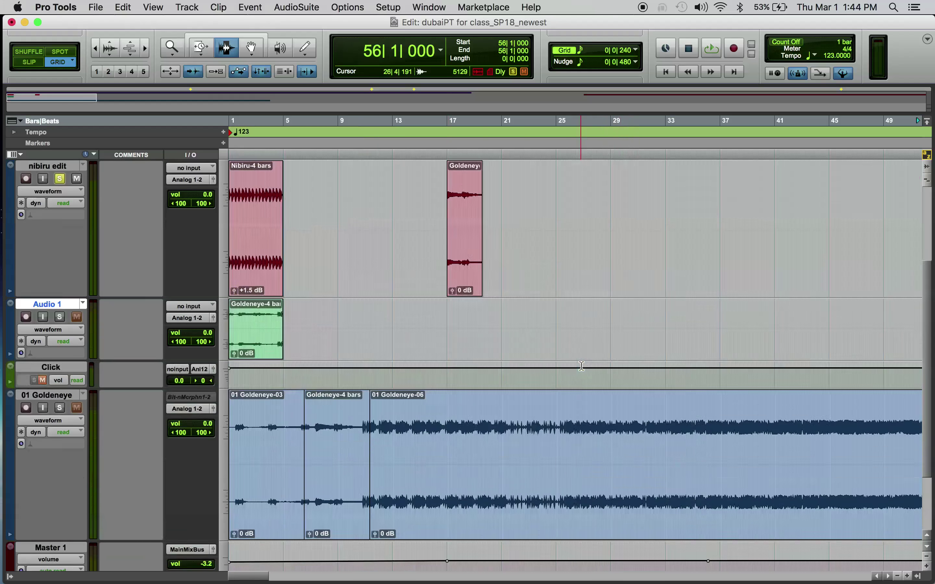
pyautogui.scroll(-5, 581, 366)
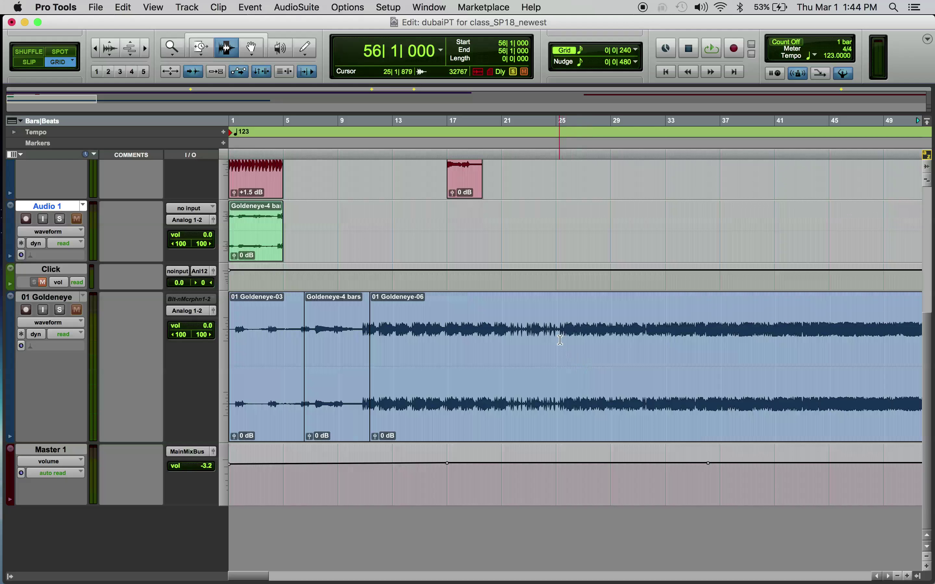
pyautogui.click(416, 341)
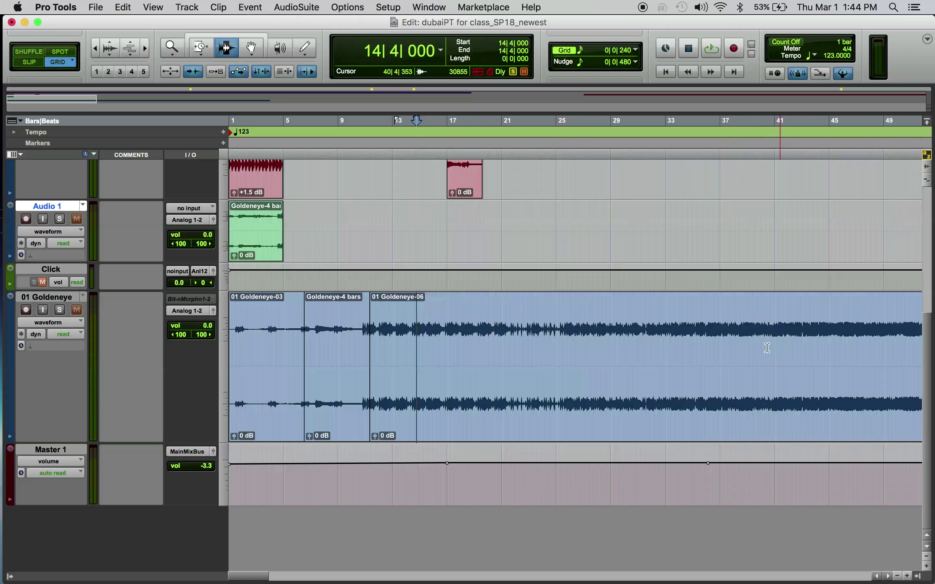
pyautogui.scroll(5, 746, 363)
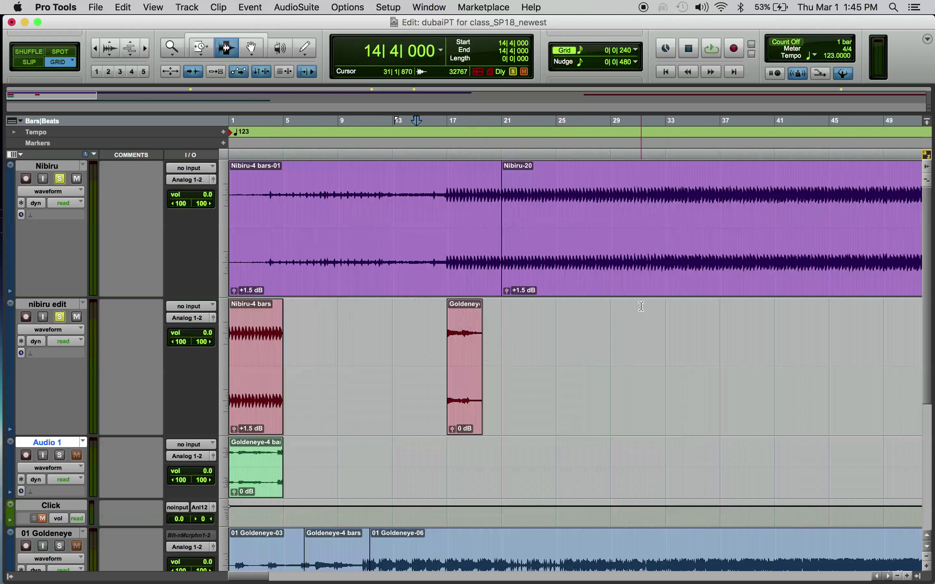
pyautogui.press('super+bracketleft')
pyautogui.press('super+bracketleft')
pyautogui.press('super+bracketleft')
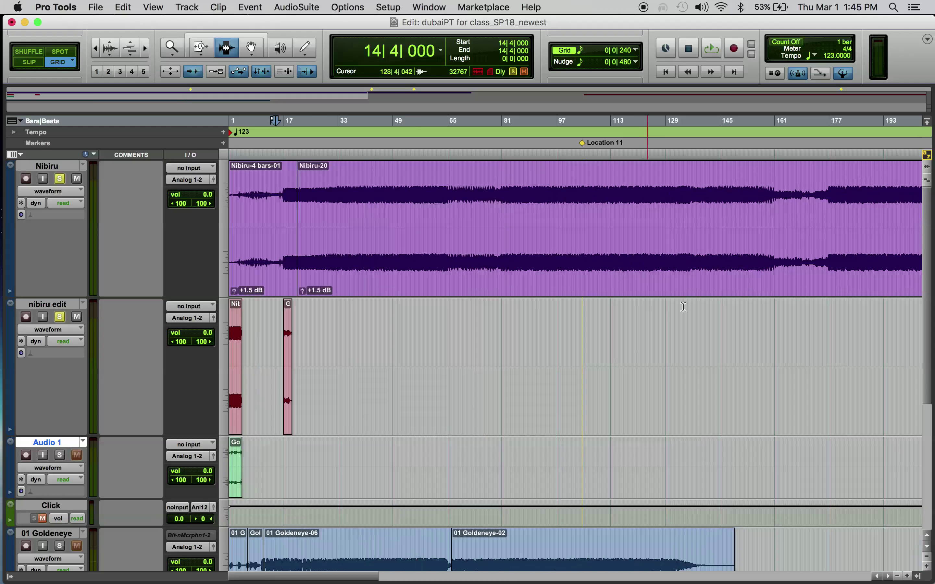